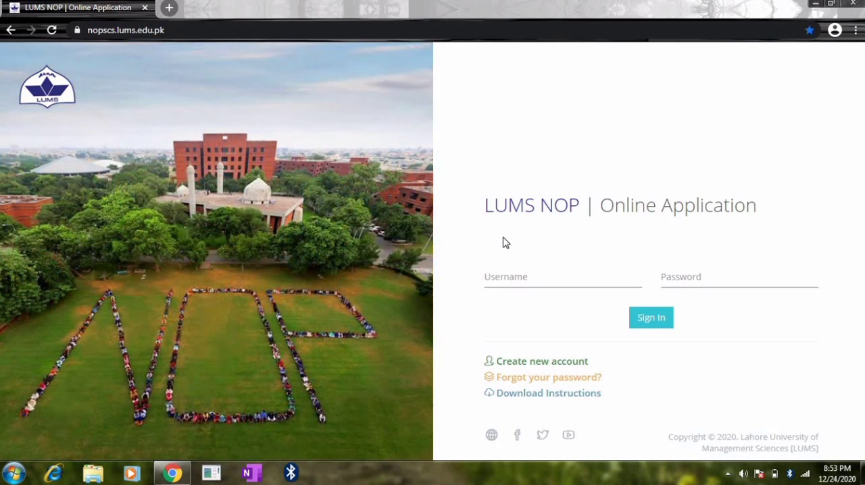
Sign in to the online application by entering the account's e-mail as username and the account password.
click(512, 275)
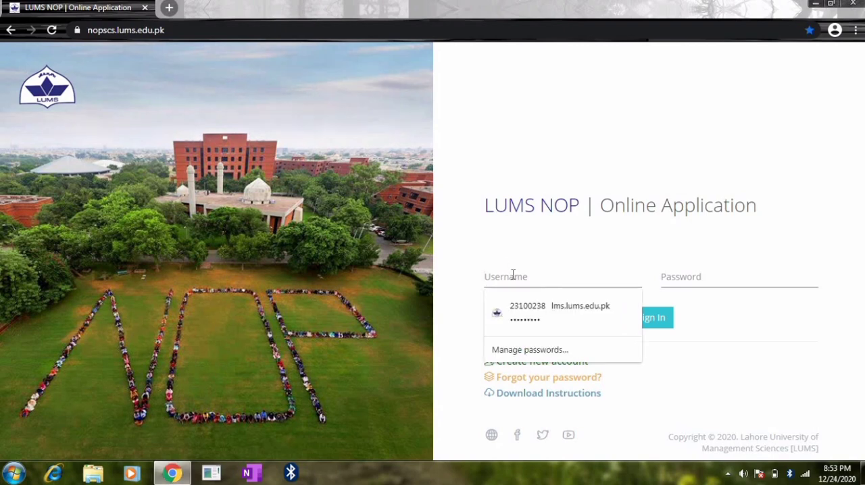
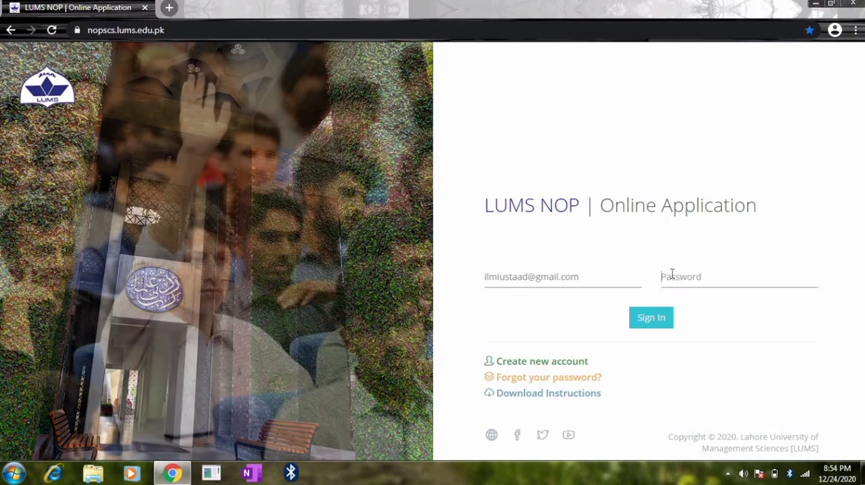
click(671, 276)
text(••)
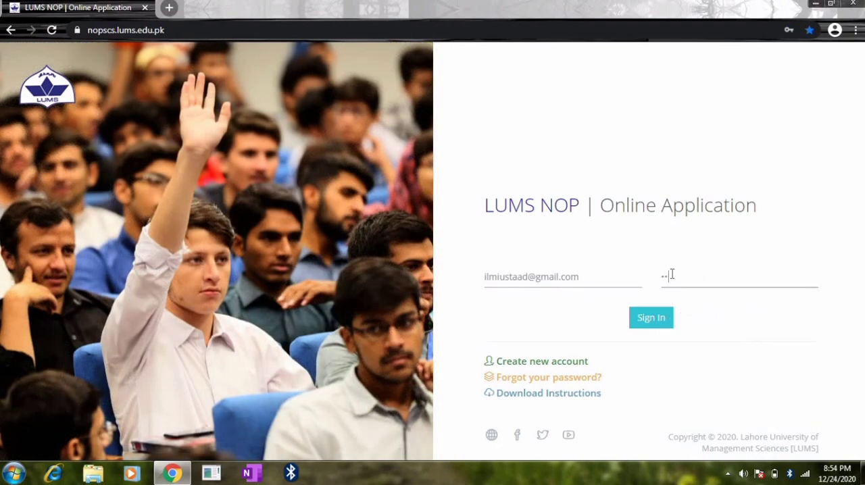
text(••••••)
click(656, 317)
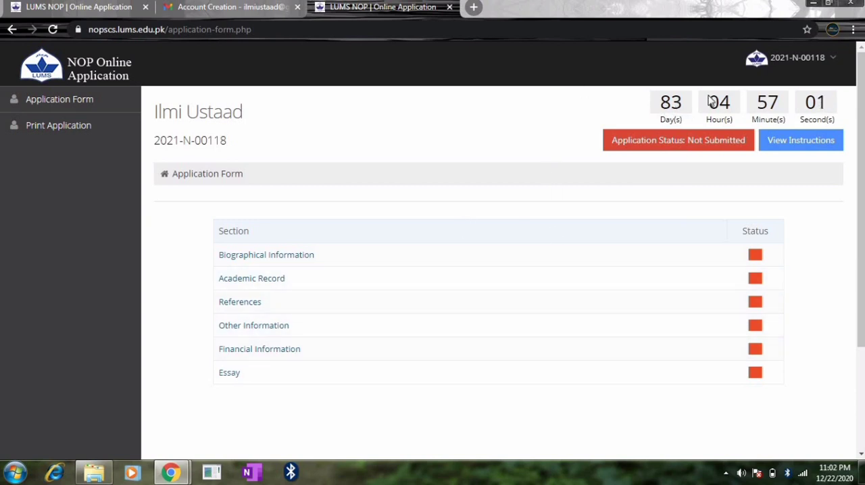
Check the options offered in the account menu, and close it again.
click(831, 54)
click(833, 58)
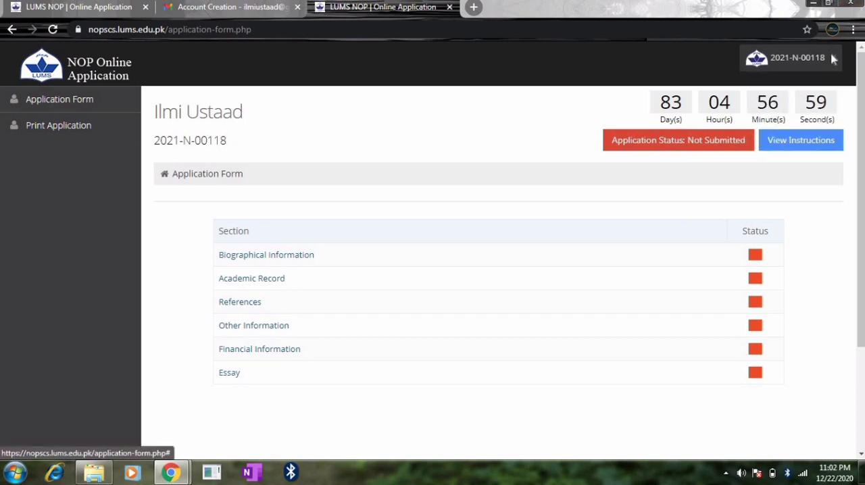
click(832, 59)
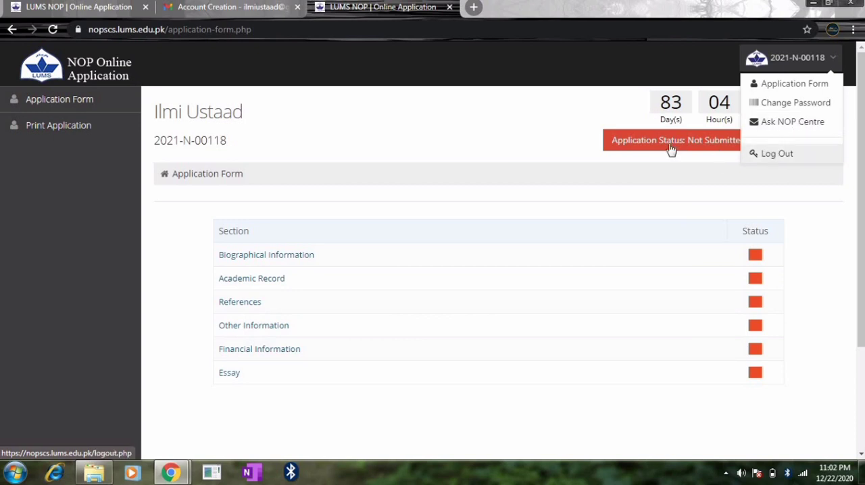
click(592, 114)
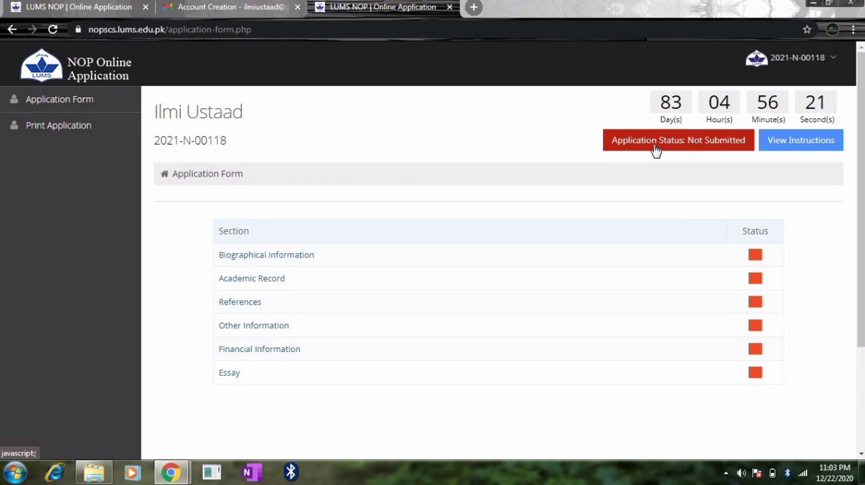
Read through the application instructions from beginning to end, and close them.
click(780, 144)
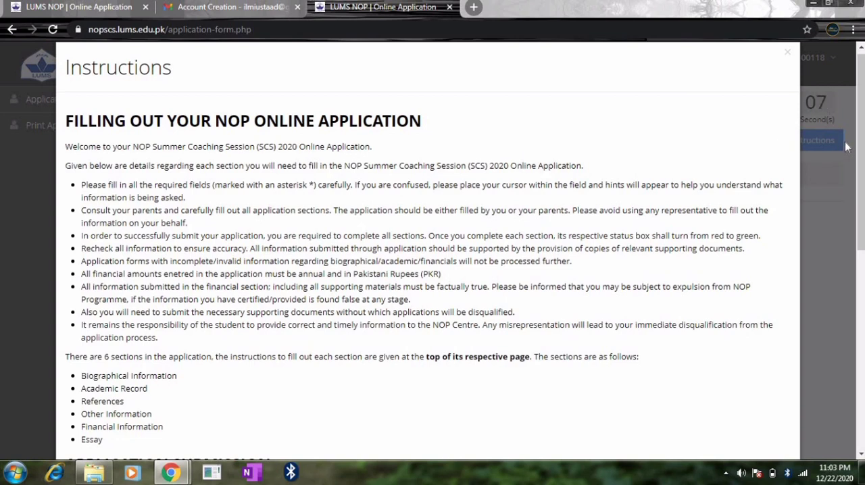
drag(858, 140, 860, 382)
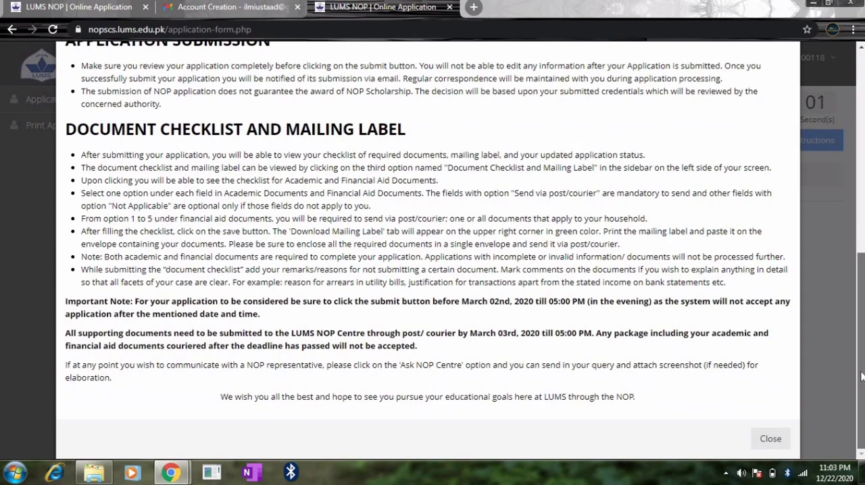
drag(861, 320, 860, 108)
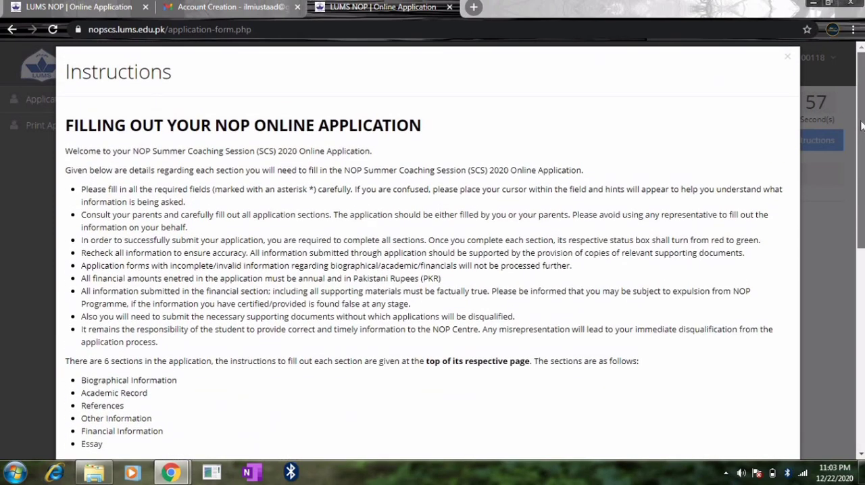
drag(855, 178, 850, 40)
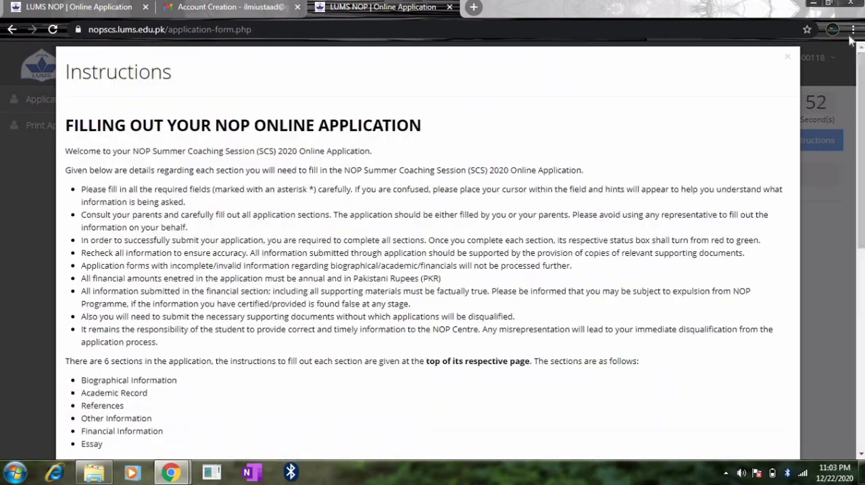
click(788, 56)
mouse_move(791, 60)
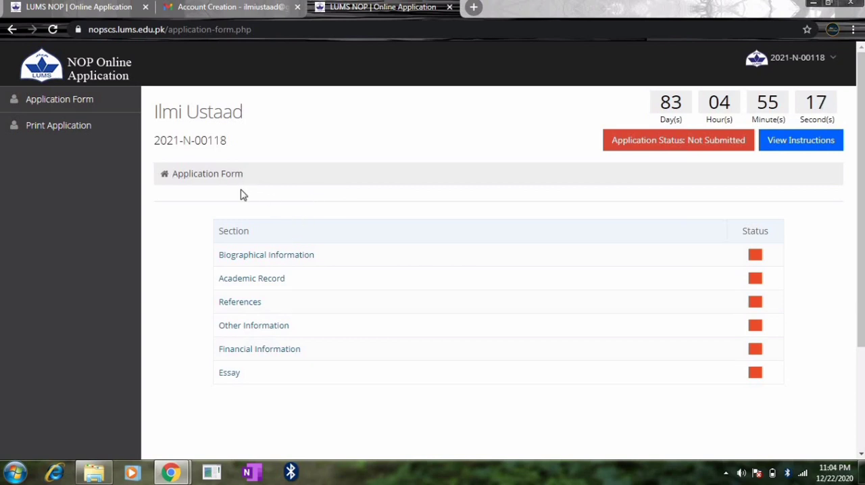
Open the Biographical Information section of the application form and look over all its fields.
click(79, 106)
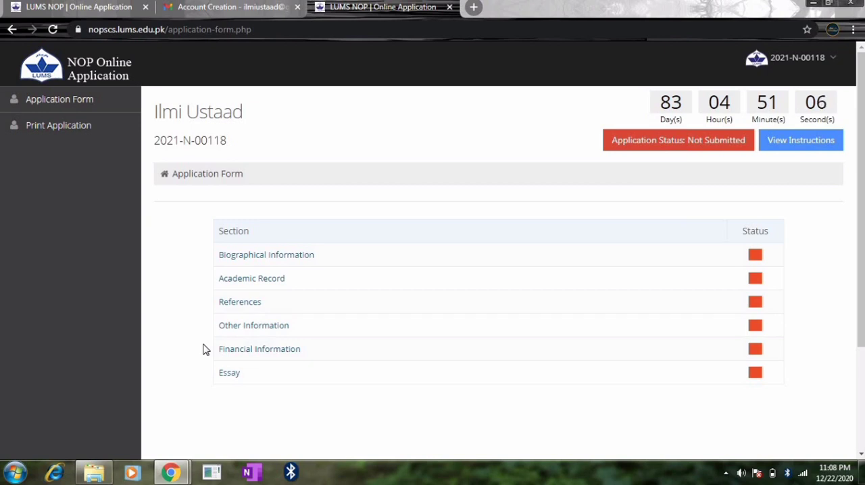
click(247, 261)
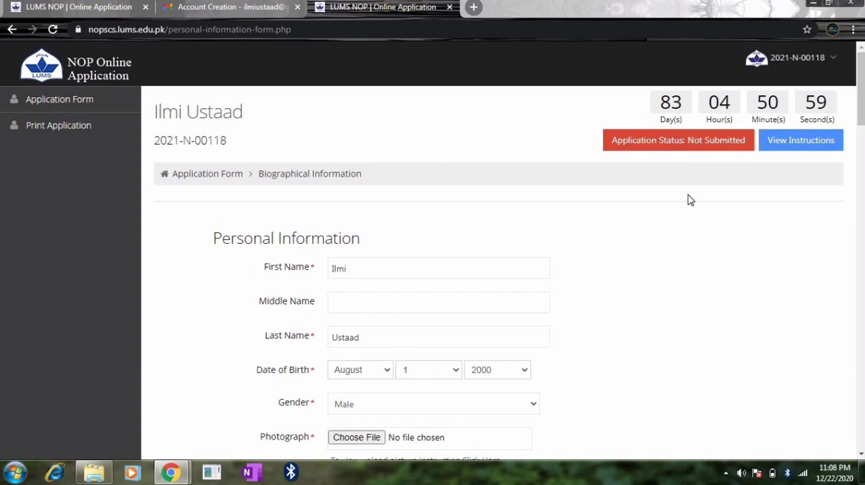
drag(860, 74, 862, 406)
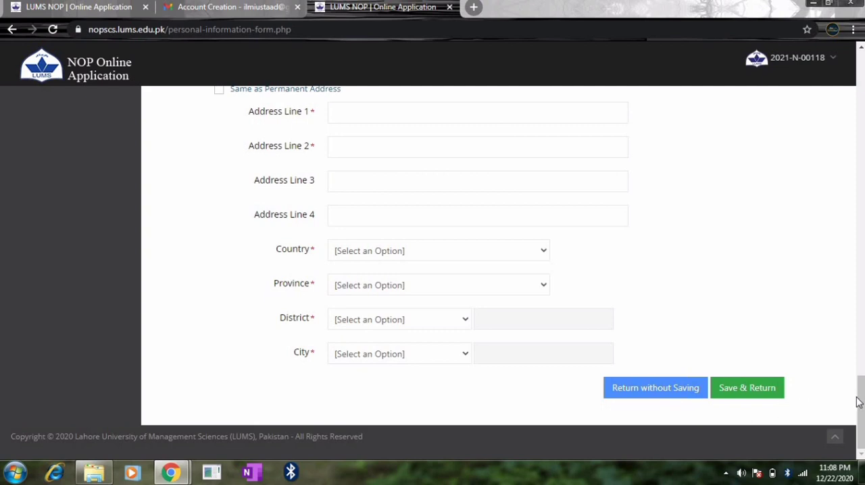
drag(859, 403, 862, 71)
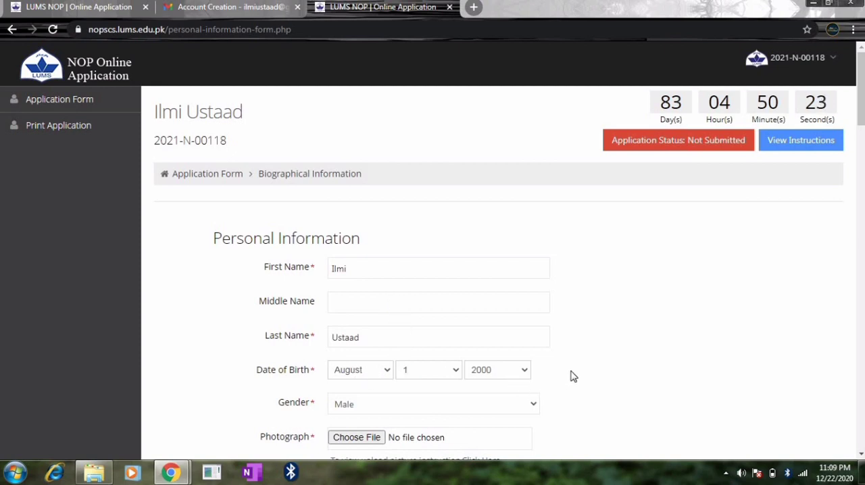
Read the picture upload instructions for the Photograph field, and close them.
drag(861, 124, 862, 155)
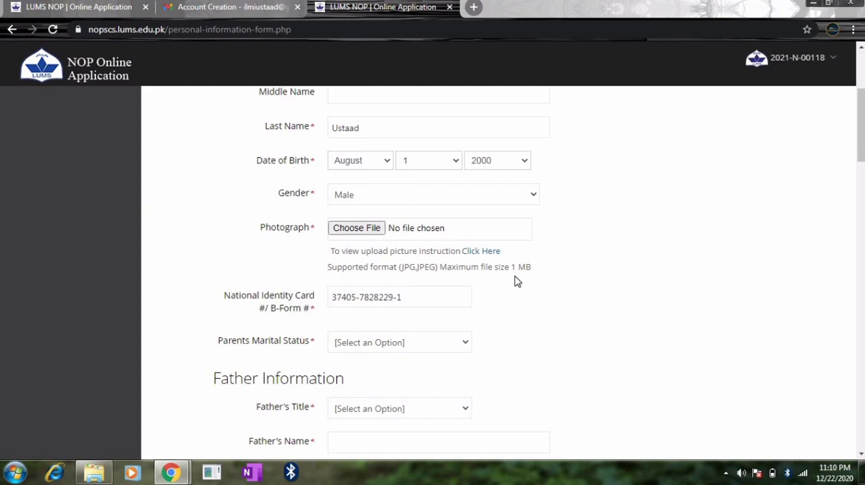
click(487, 252)
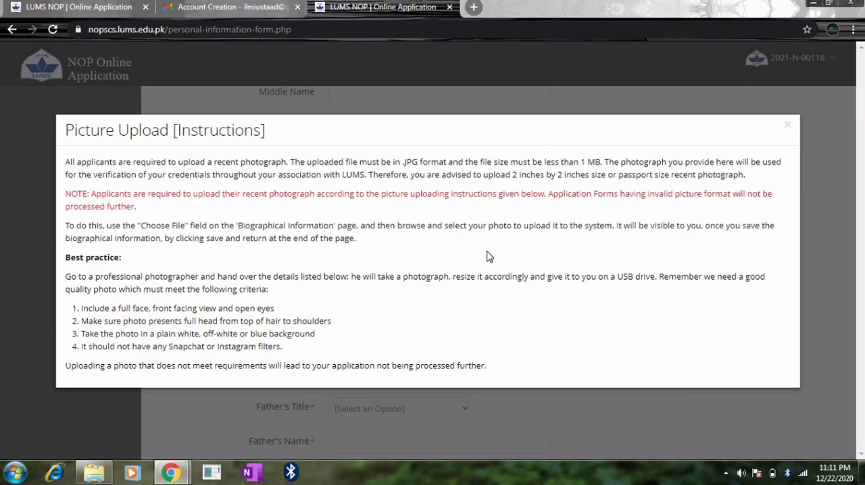
click(788, 126)
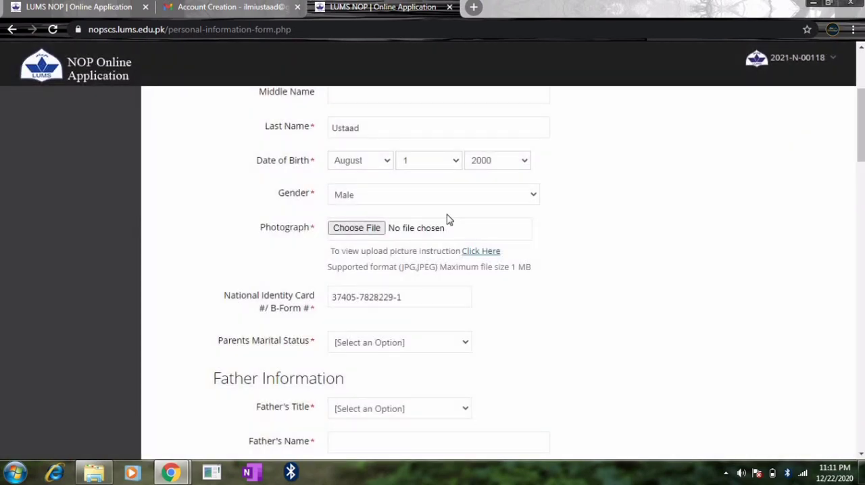
Attach PicsArt_08-11-12.57.35.png from the Picsart folder on drive D as the applicant's photograph.
click(370, 234)
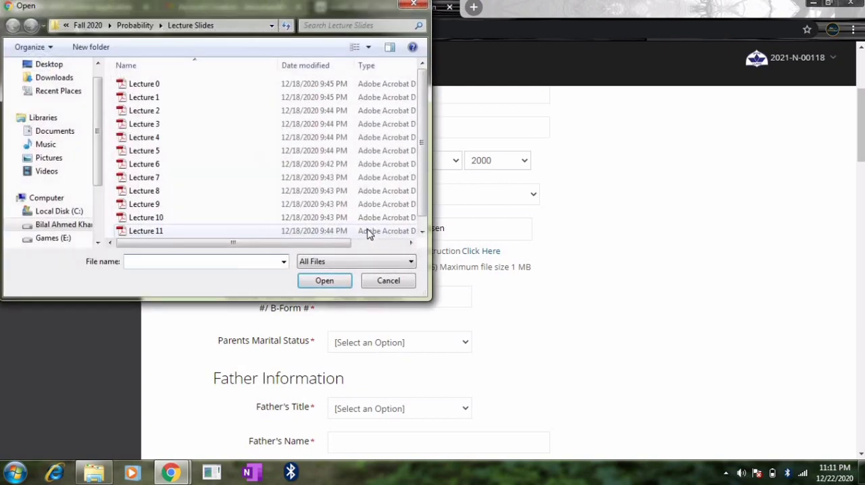
click(54, 227)
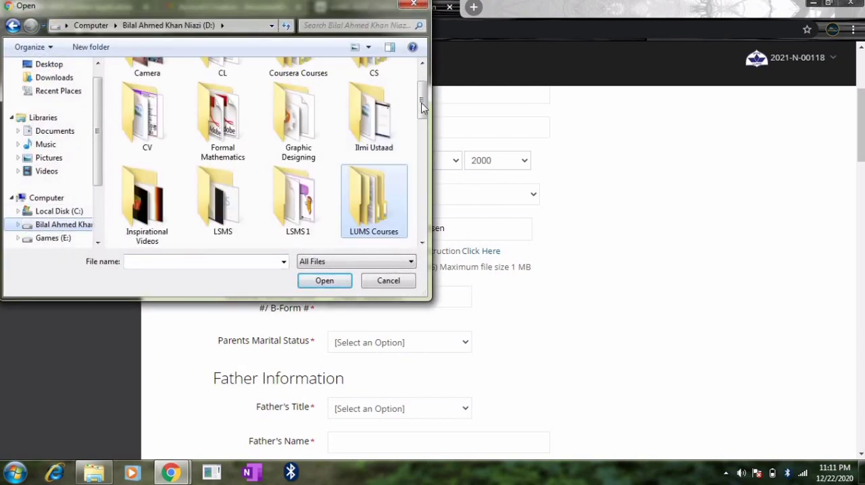
double_click(382, 121)
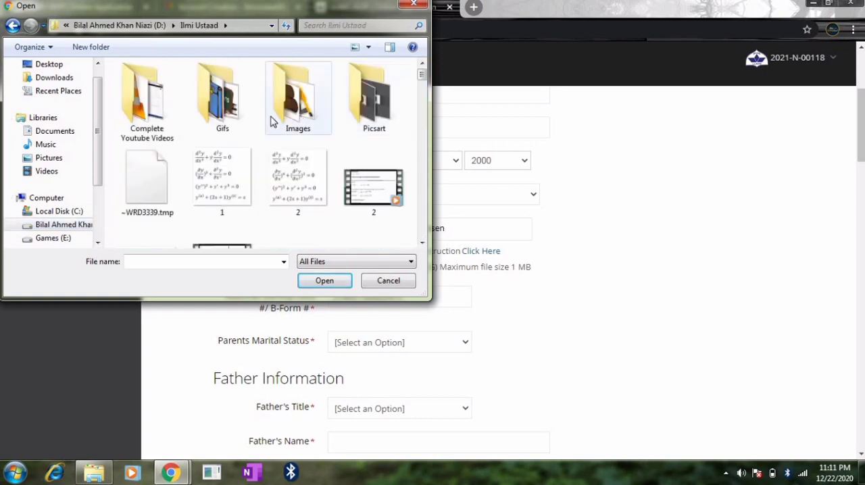
double_click(396, 107)
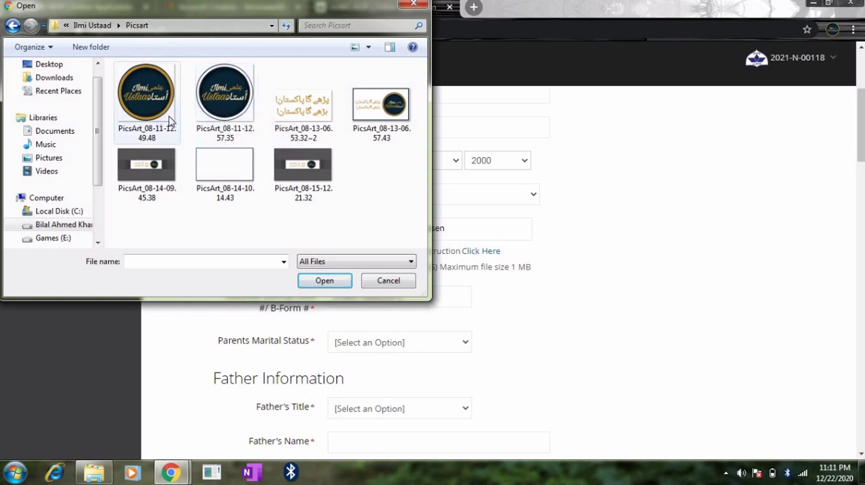
double_click(228, 94)
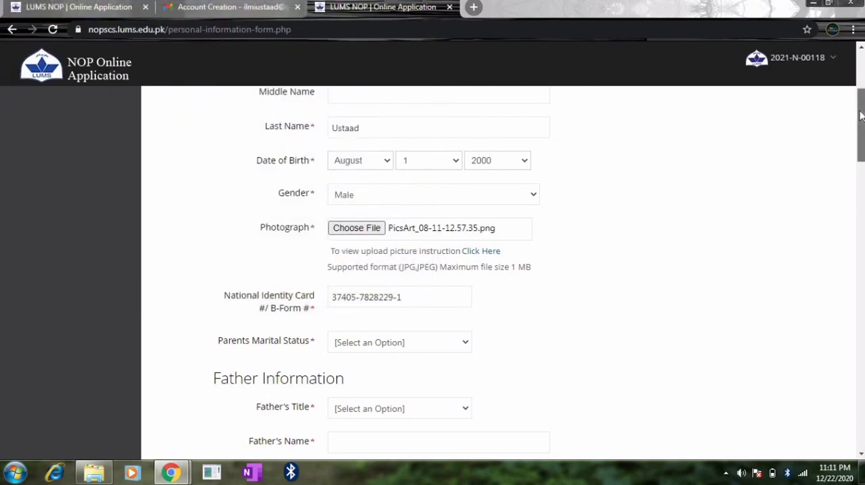
Set the parents' marital status to Married.
drag(860, 116, 861, 133)
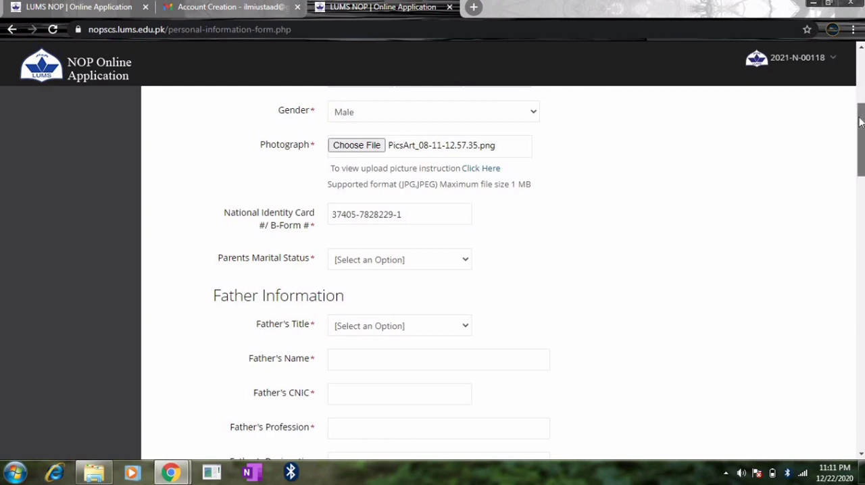
drag(859, 118, 861, 129)
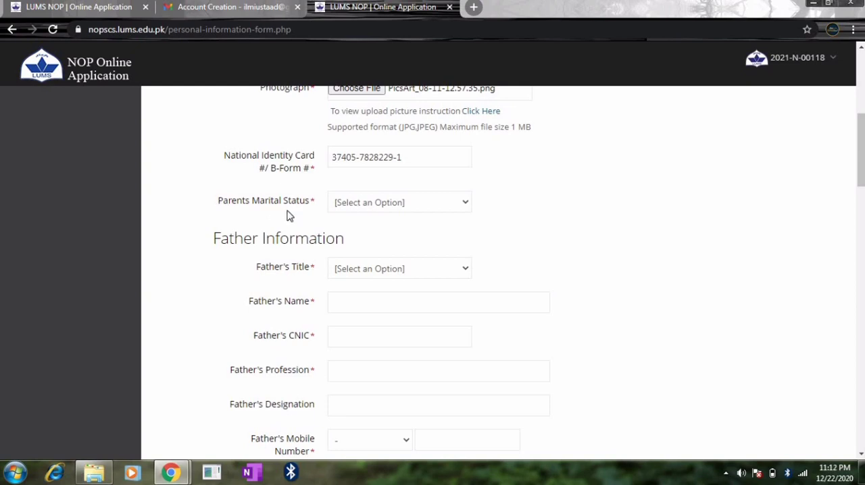
click(436, 203)
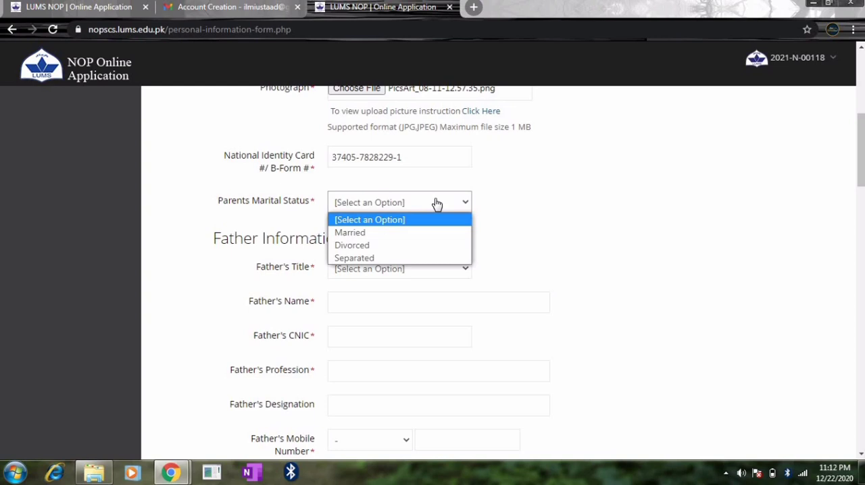
click(360, 234)
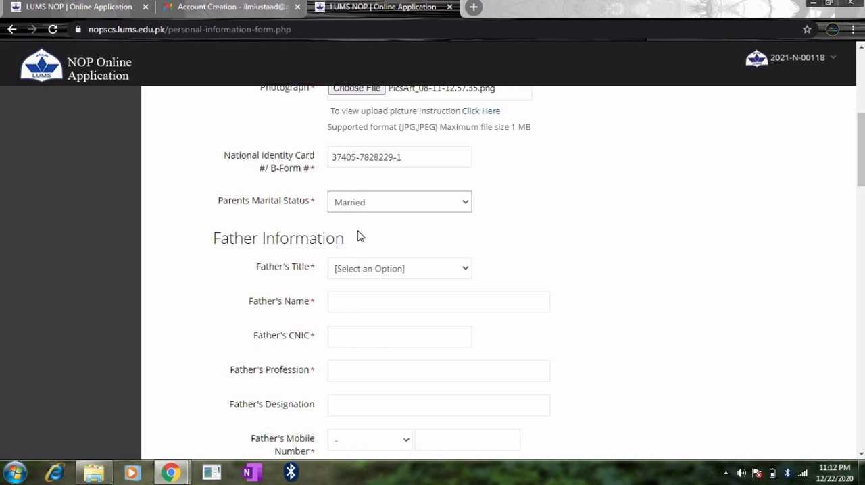
Set the father's title to Mr. and enter the father's full name in the Father Information section.
click(449, 268)
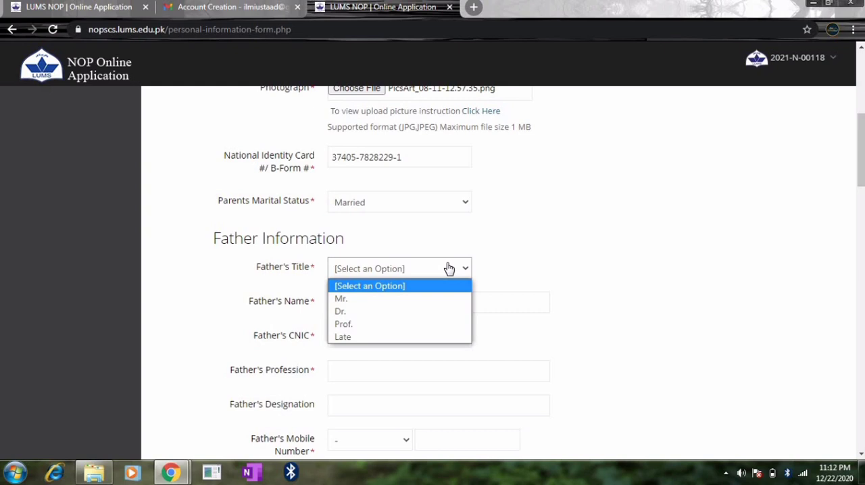
click(361, 300)
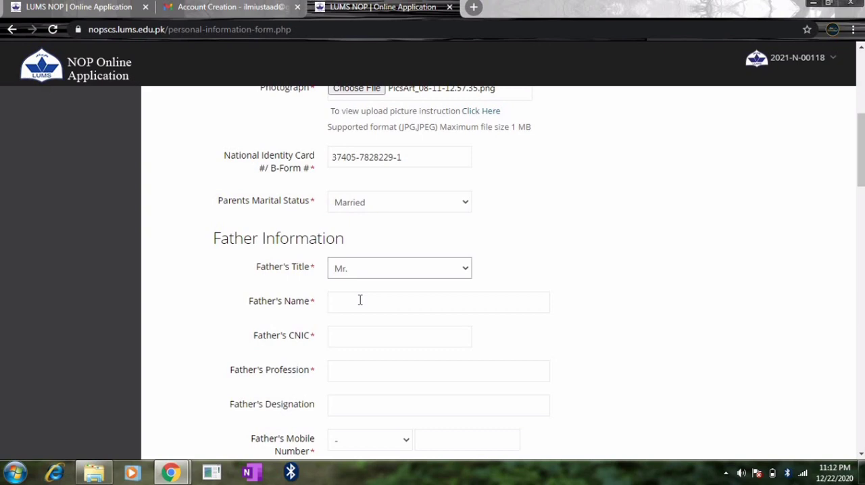
click(361, 300)
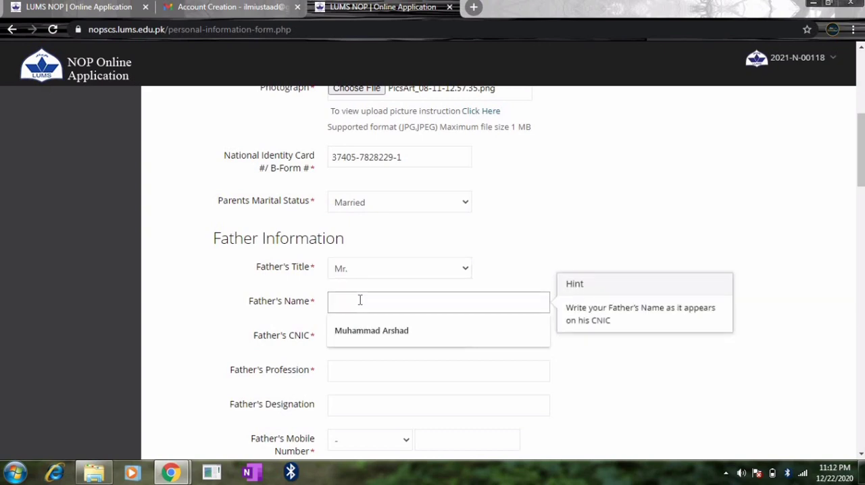
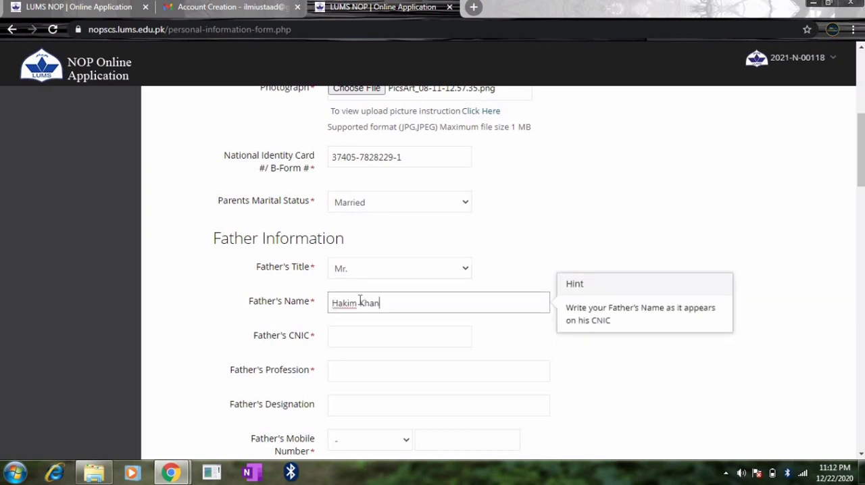
click(352, 332)
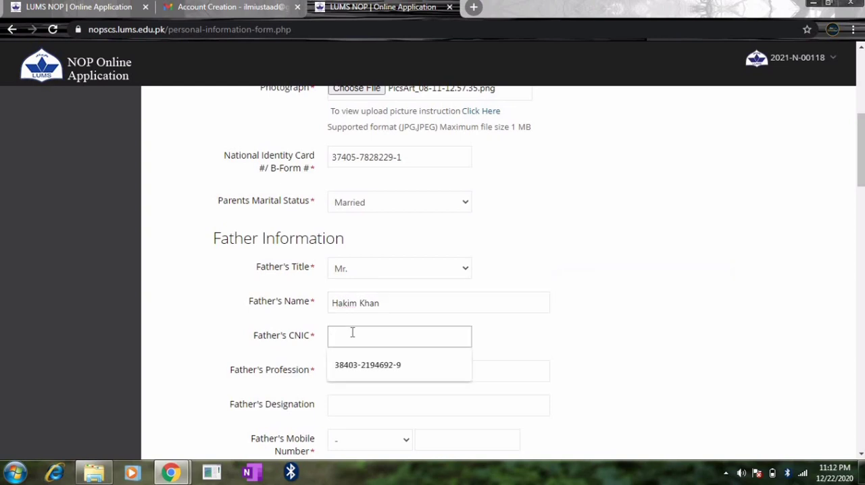
click(385, 303)
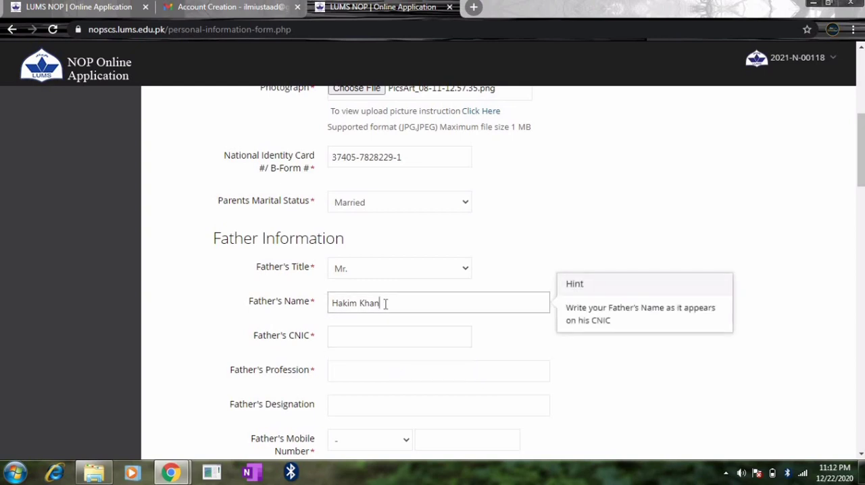
Enter the father's CNIC number and set the father's profession to Government Employee in the Father Information section.
click(358, 338)
click(359, 371)
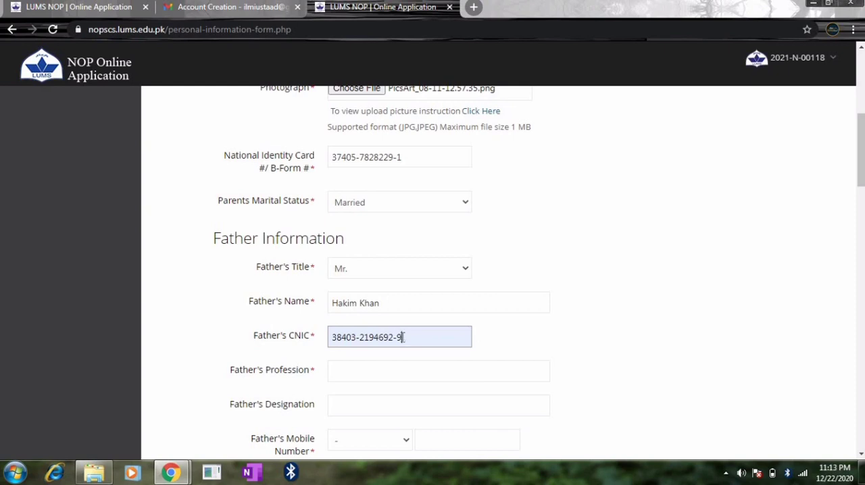
click(375, 377)
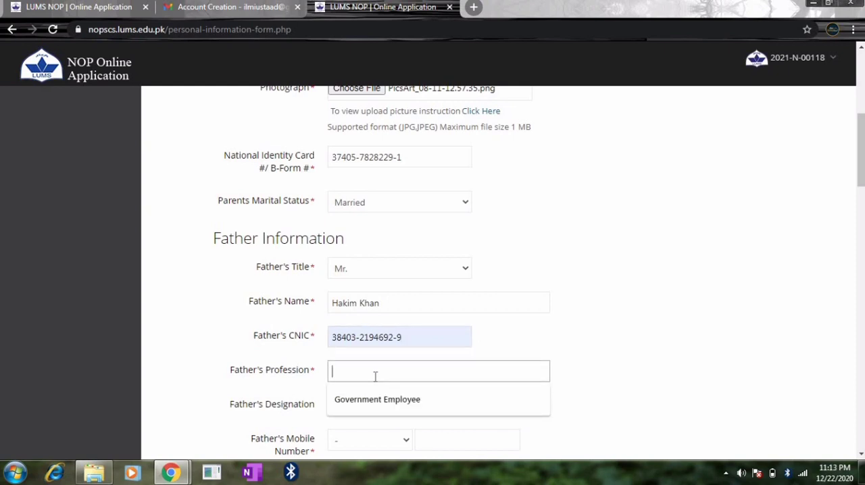
click(376, 399)
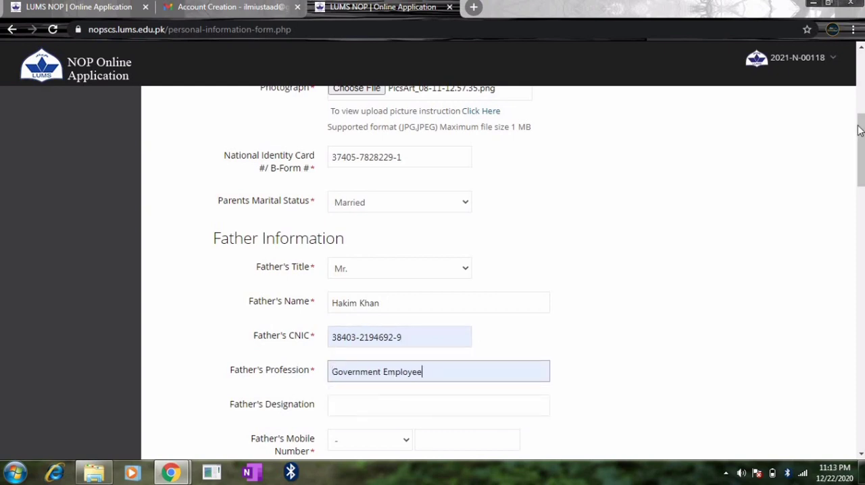
Leave the father's designation blank and enter the father's mobile number with its network code.
drag(862, 116, 859, 162)
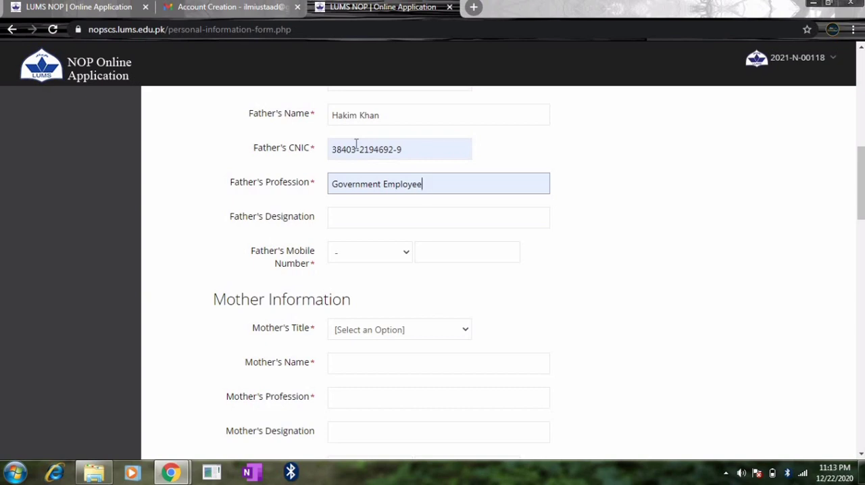
click(360, 217)
click(369, 215)
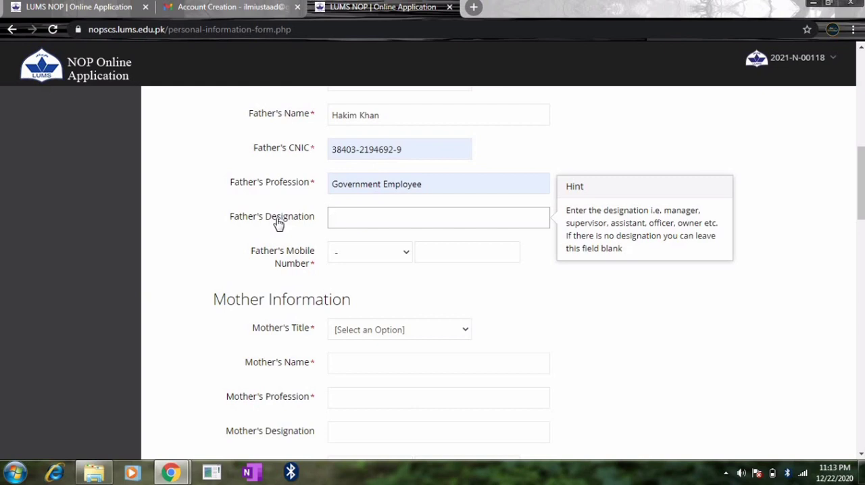
click(360, 256)
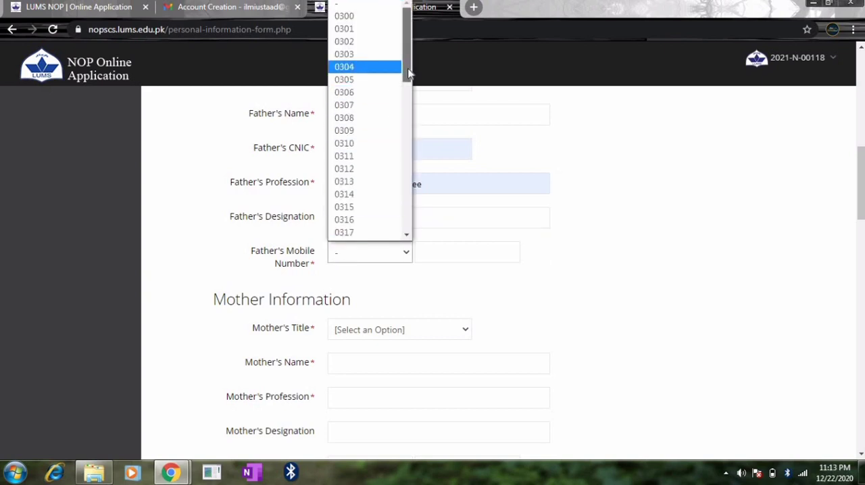
drag(408, 75, 409, 108)
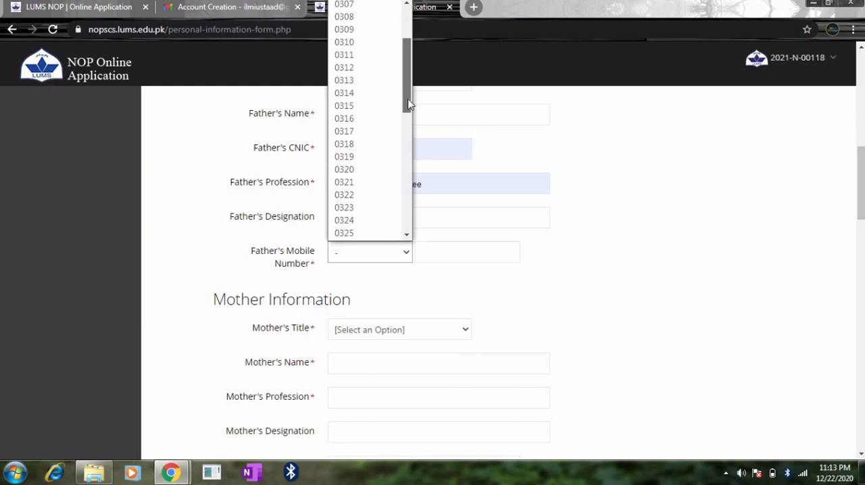
click(365, 179)
click(431, 250)
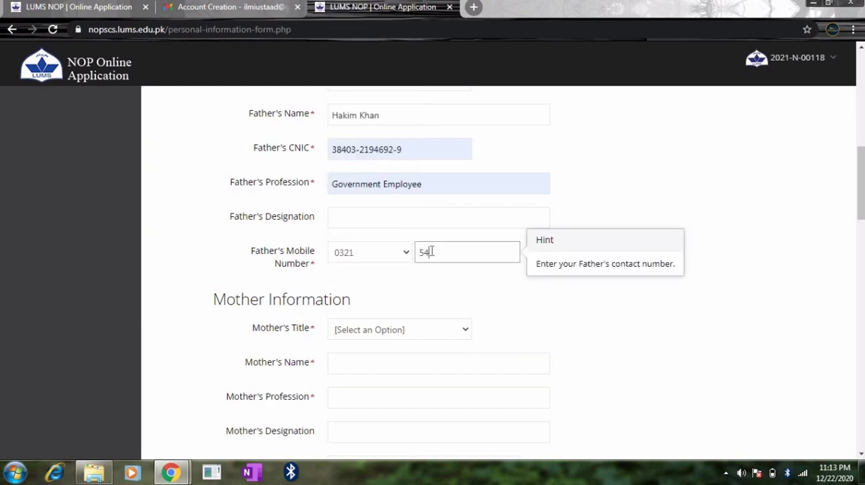
Set the mother's title to Ms. and enter the mother's full name in the Mother Information section.
scroll(861, 188, down, 2)
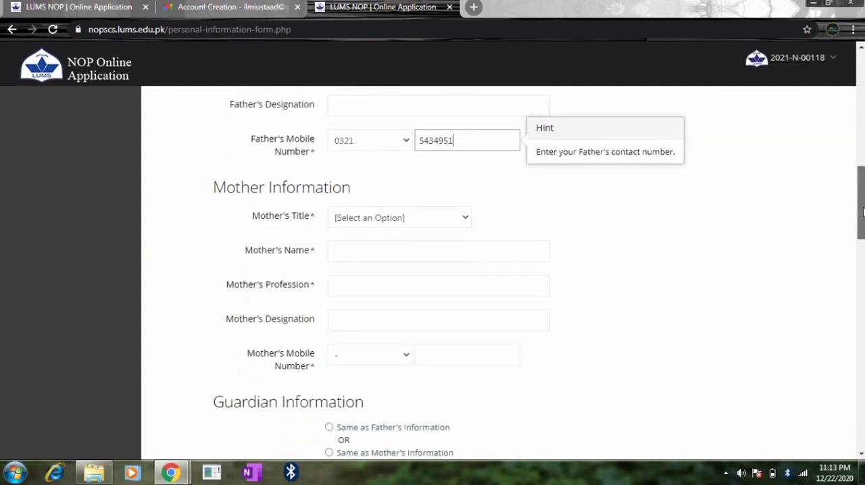
click(453, 194)
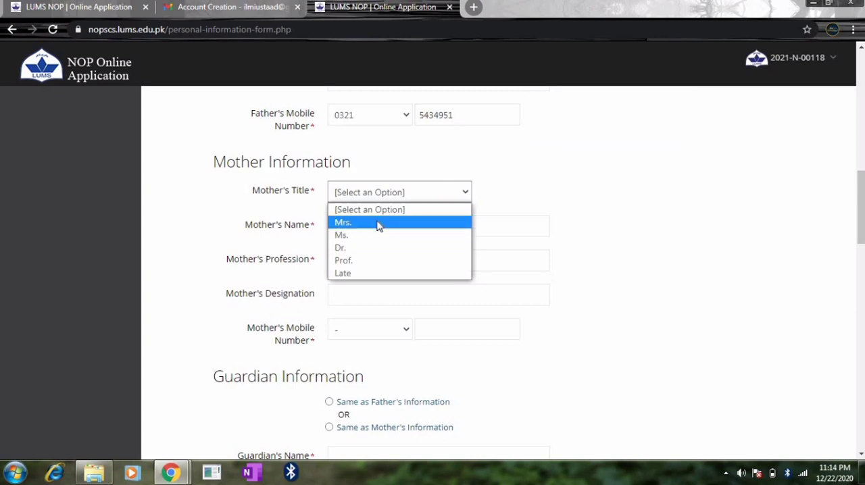
click(351, 237)
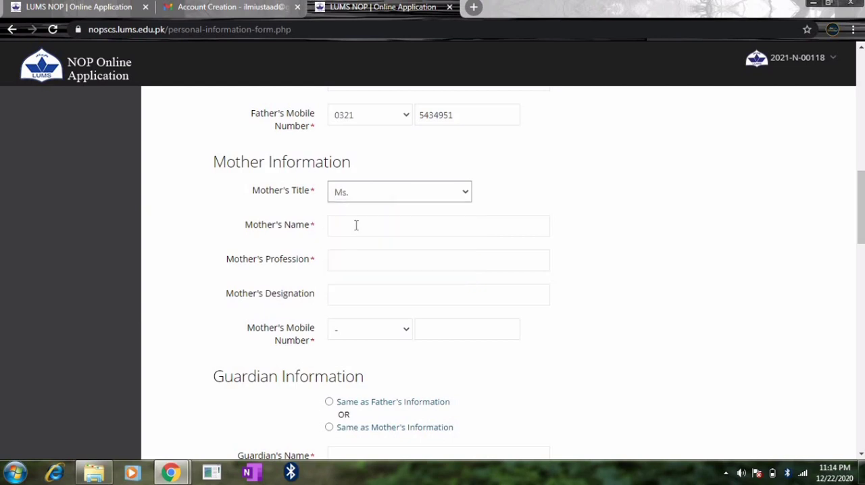
click(356, 224)
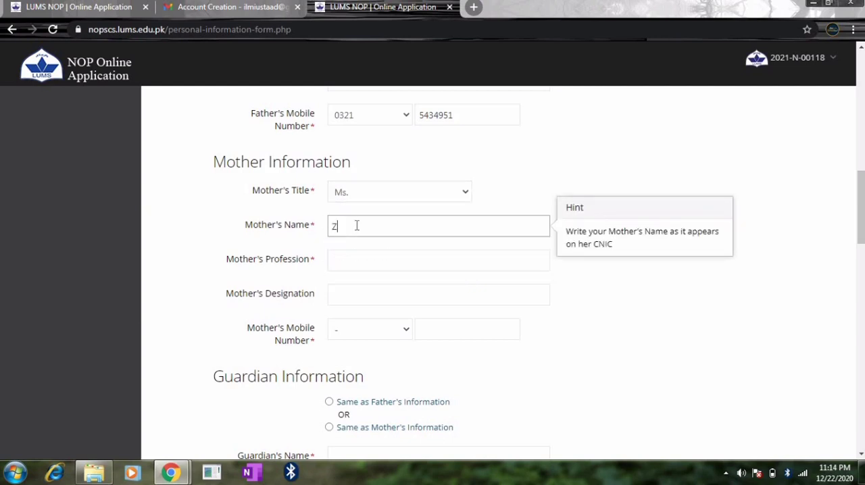
Set the mother's profession to Housewife and leave the mother's designation blank.
click(356, 261)
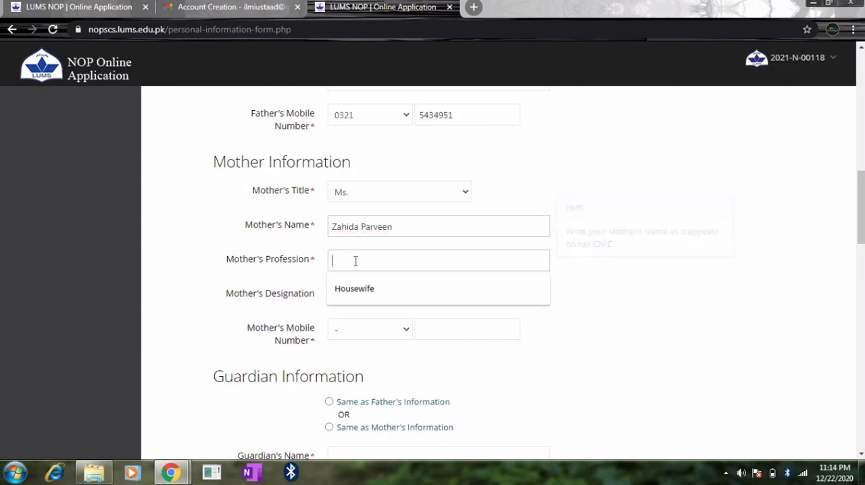
click(355, 286)
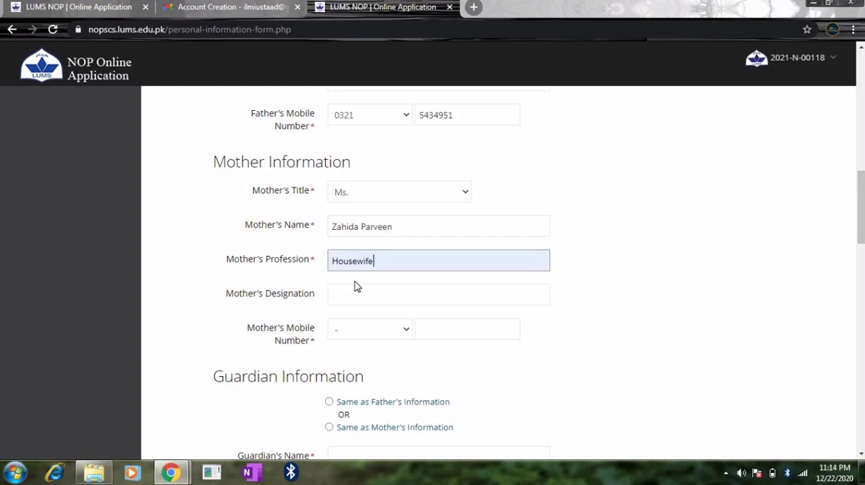
click(369, 303)
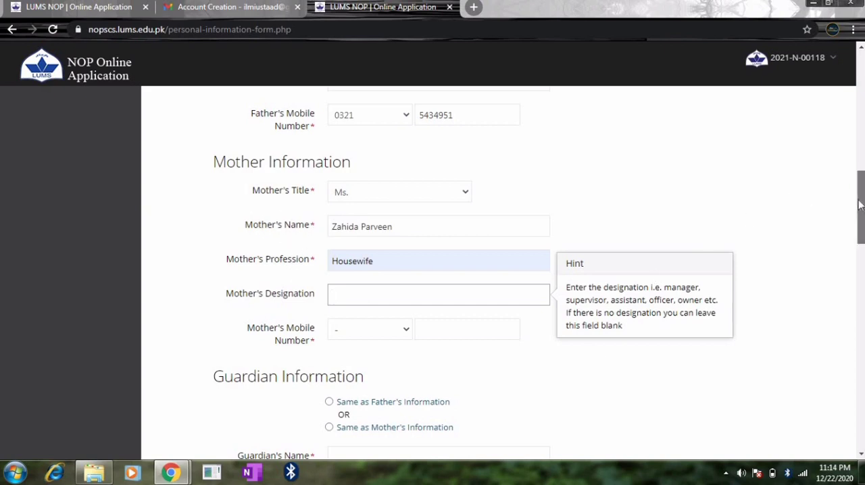
drag(860, 203, 860, 211)
click(380, 223)
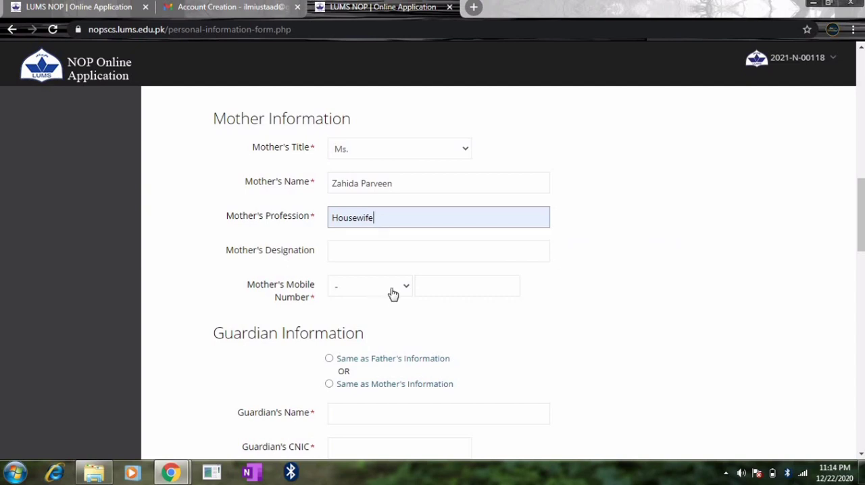
Enter the mother's mobile number with its network code in the Mother Information section.
click(393, 292)
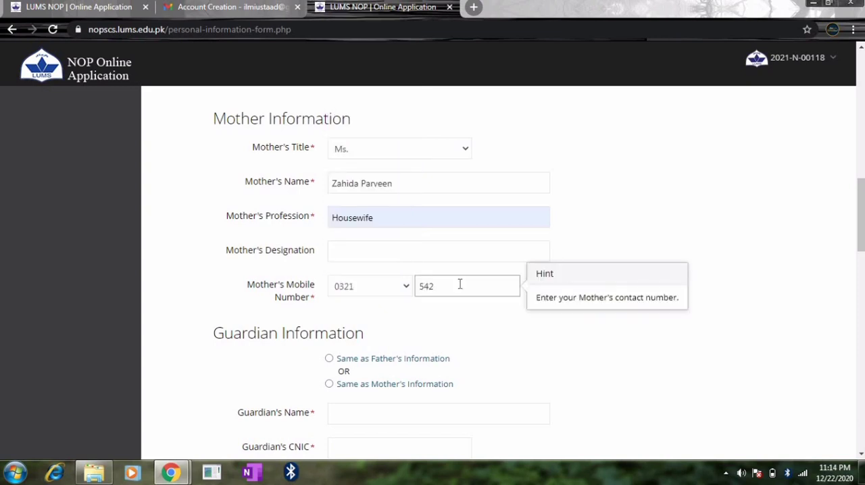
key(BackSpace)
text(34)
text(951)
Fill the Guardian Information section with the Same as Father's Information option.
drag(860, 218, 864, 254)
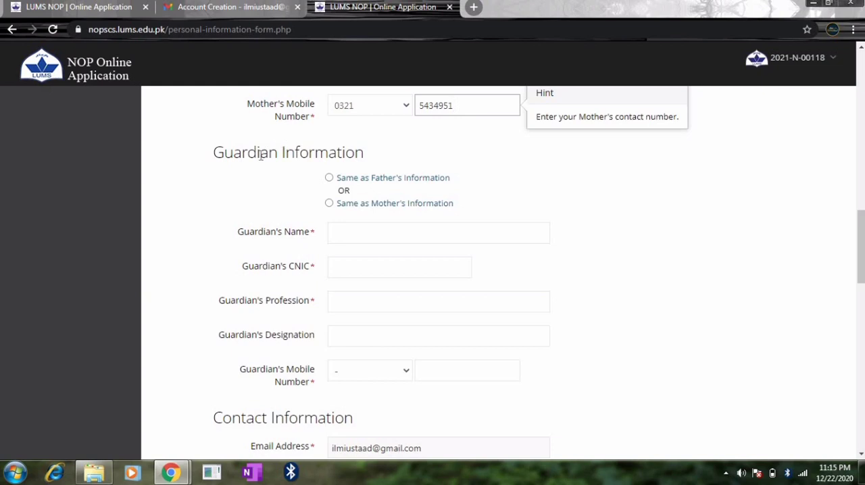
click(329, 179)
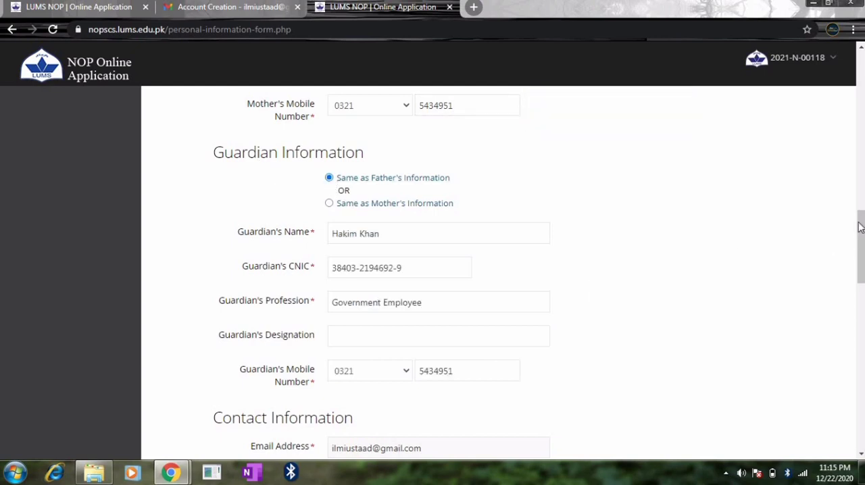
Enter the applicant's alternate mobile number in Contact Information and set the landline country code to 92.
drag(860, 225, 861, 279)
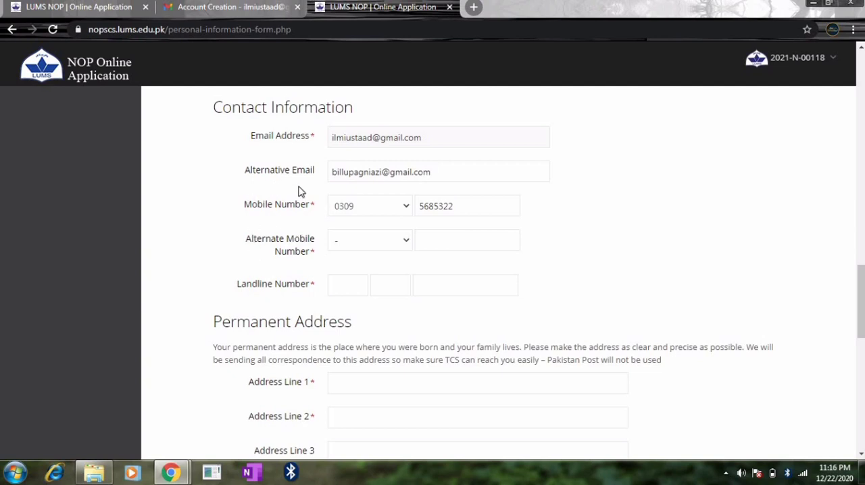
click(379, 244)
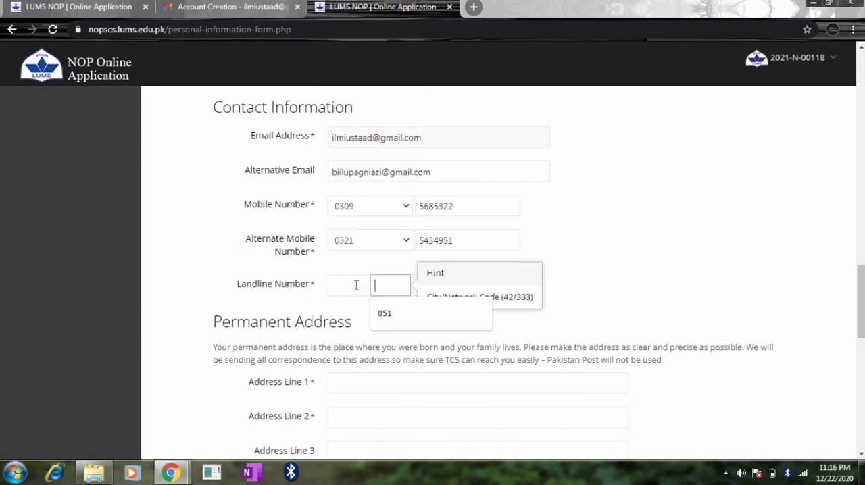
click(356, 285)
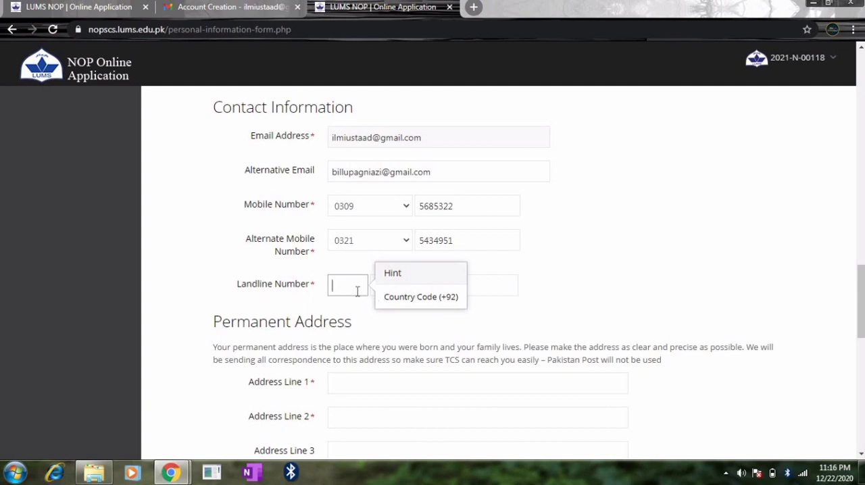
text(92)
click(574, 298)
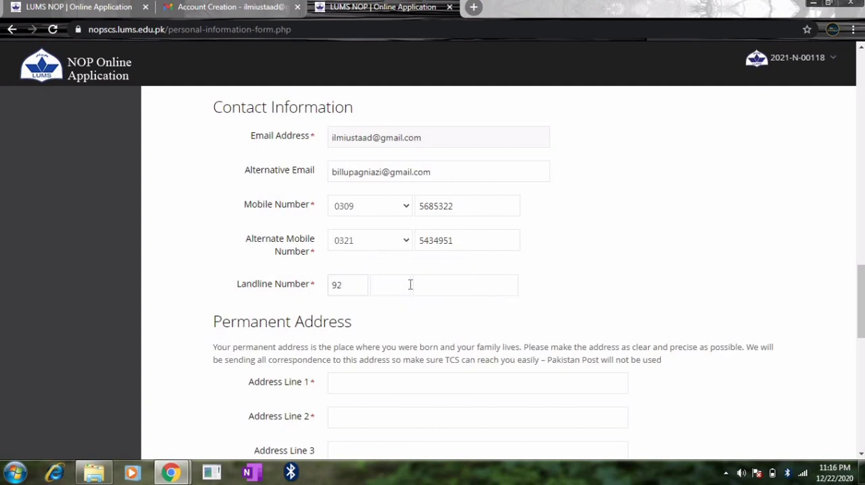
click(394, 284)
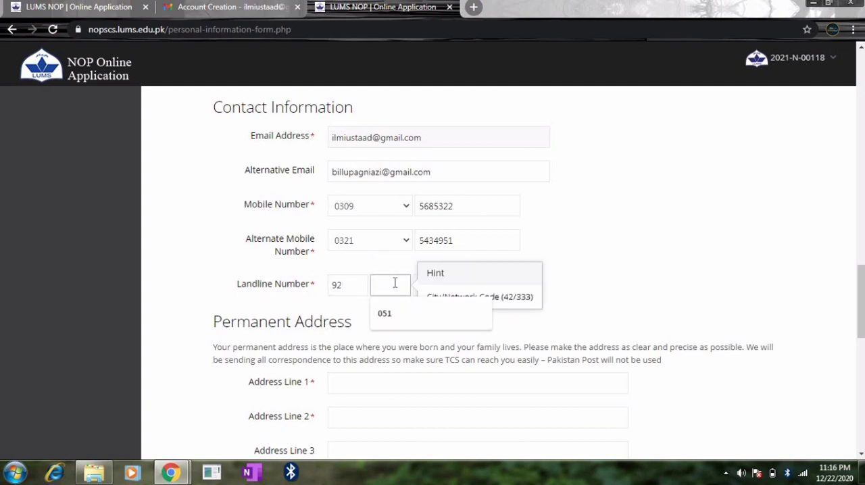
click(597, 273)
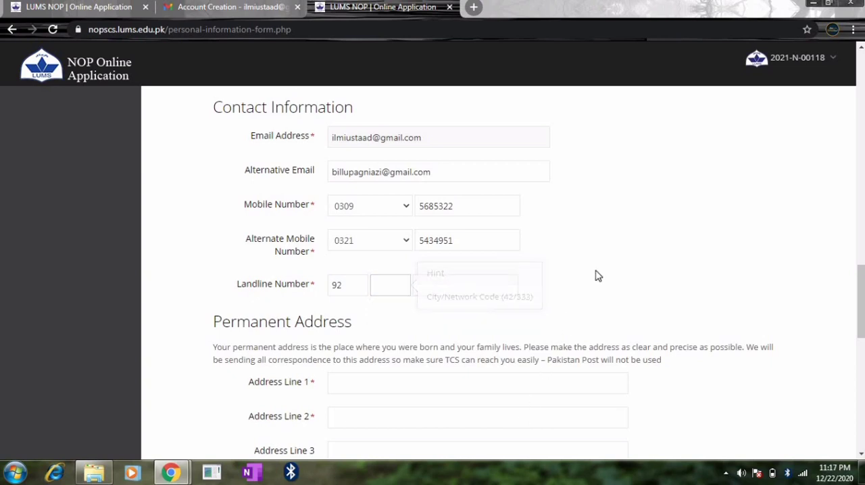
Set the landline's city code to 51 and enter the remaining digits of the landline number.
click(380, 281)
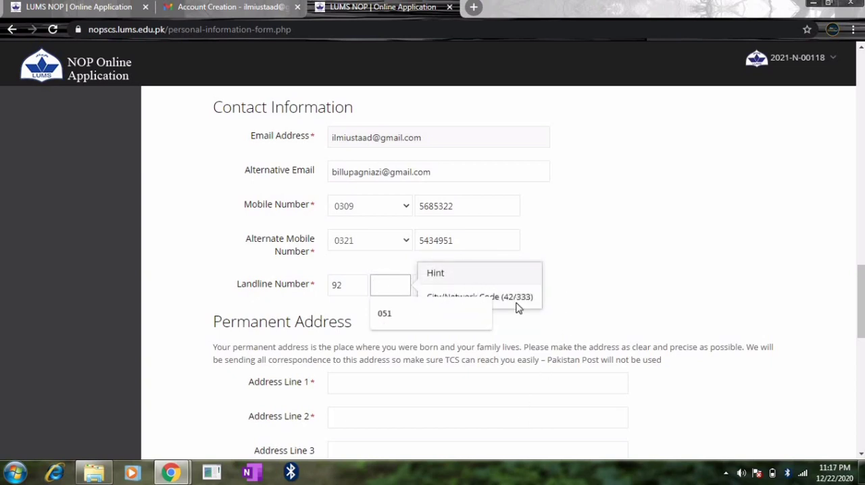
click(379, 285)
text(51)
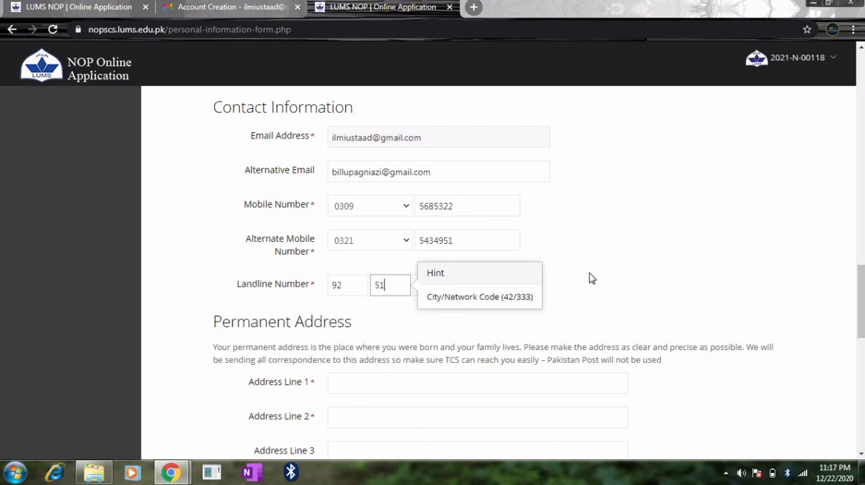
click(471, 286)
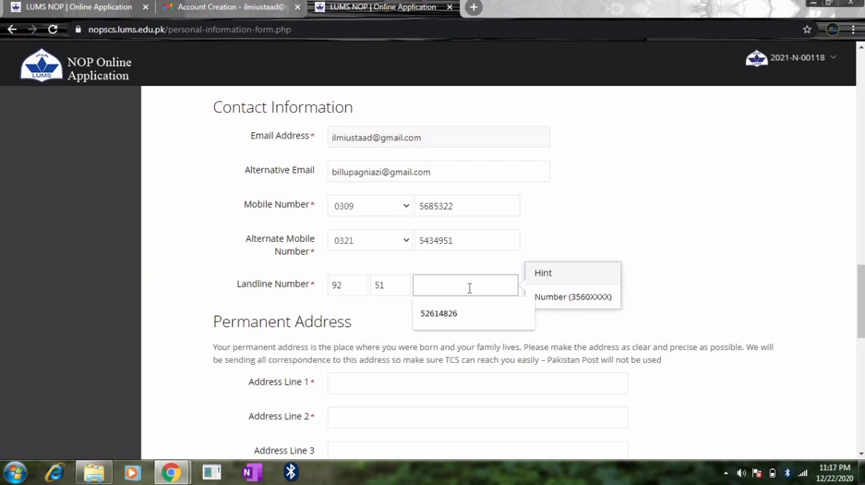
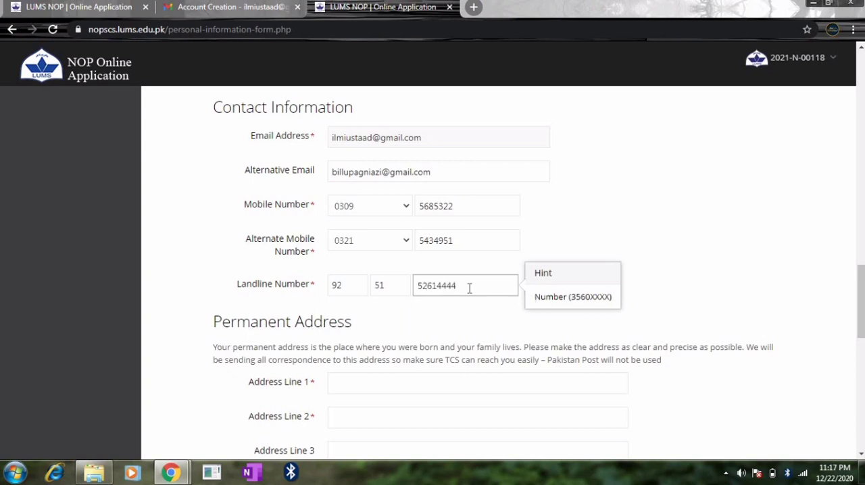
click(742, 270)
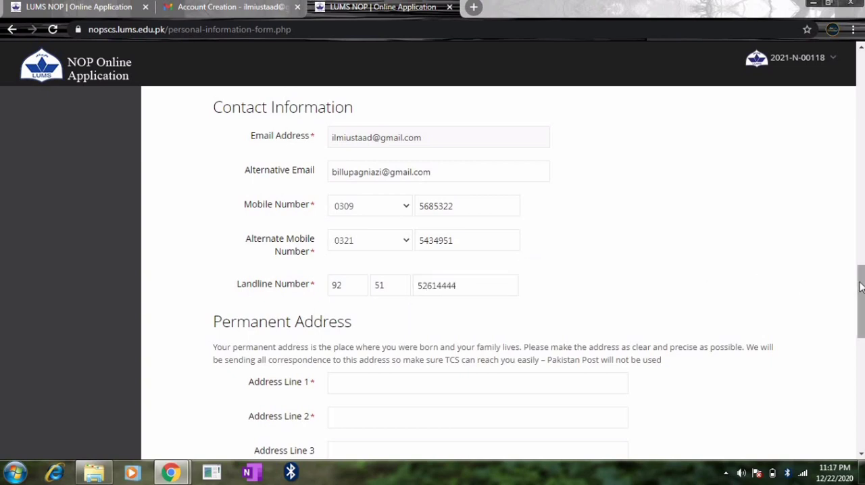
Fill in Address Line 1 and Address Line 2 of the Permanent Address section with the applicant's home address.
drag(860, 289, 863, 325)
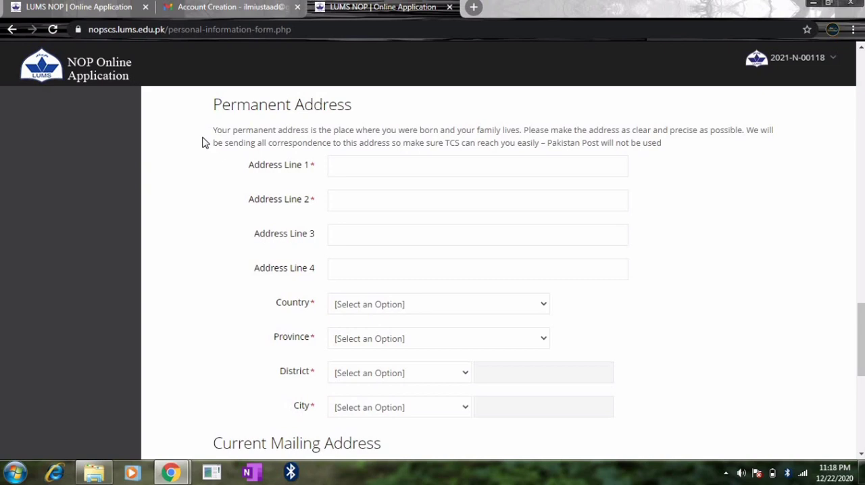
click(370, 174)
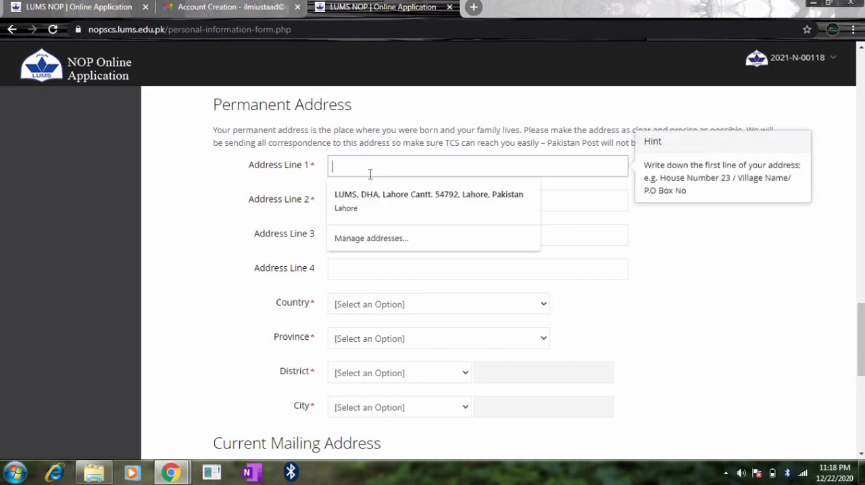
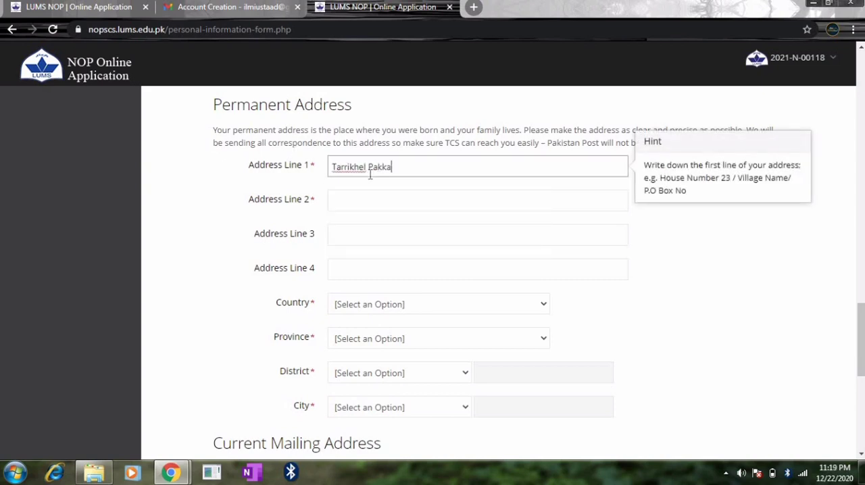
click(355, 194)
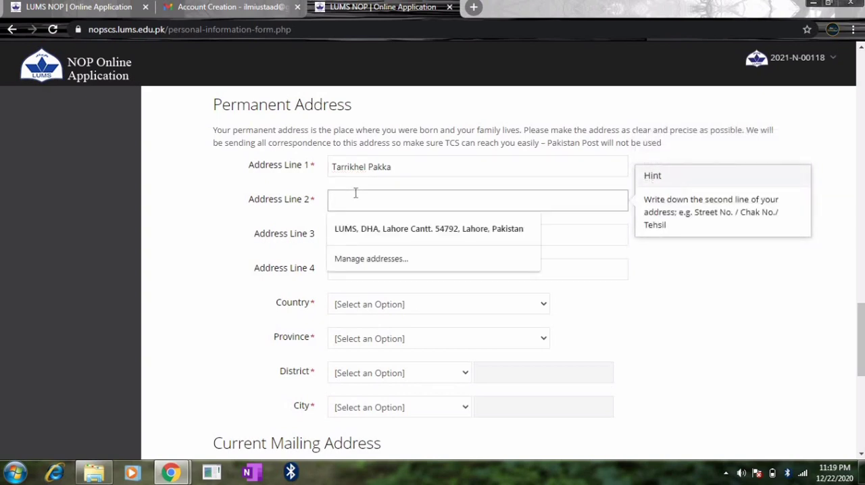
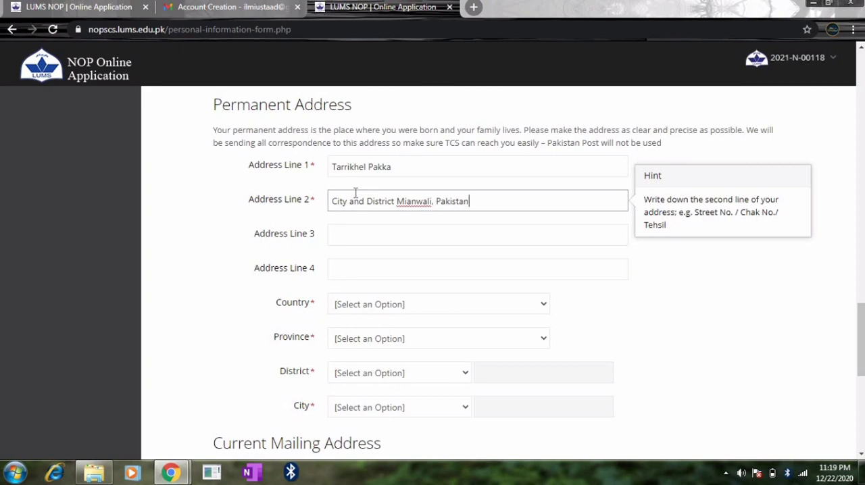
click(437, 169)
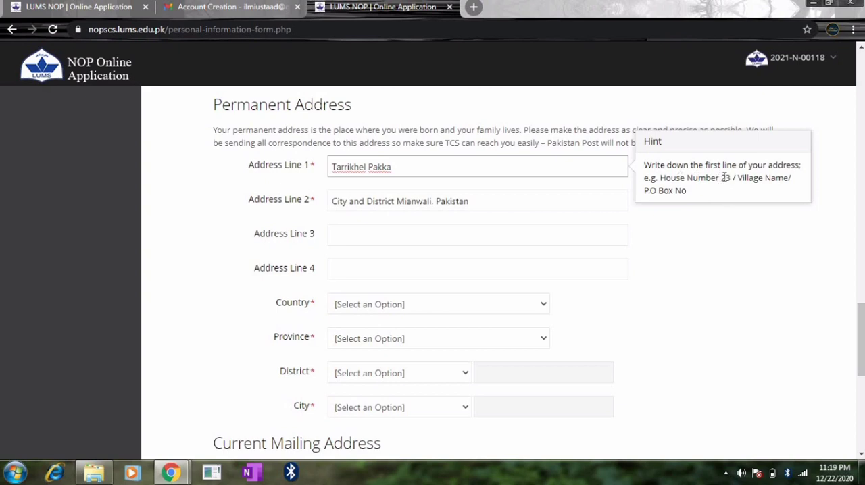
click(522, 204)
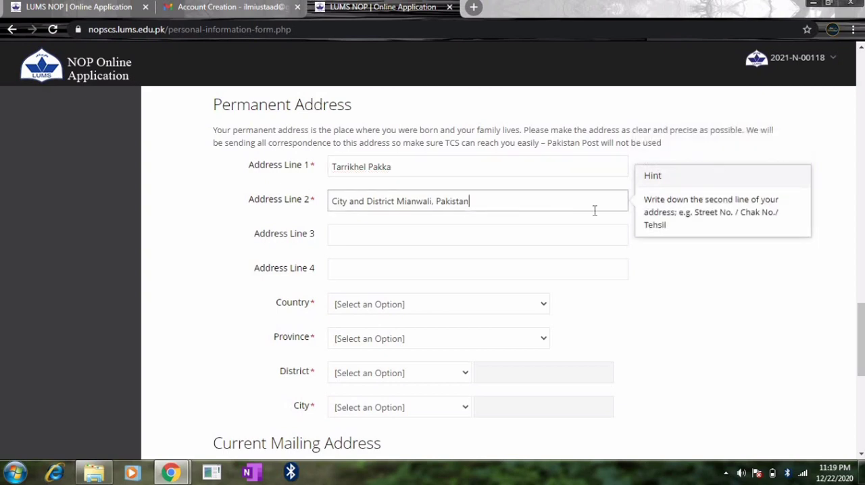
click(512, 231)
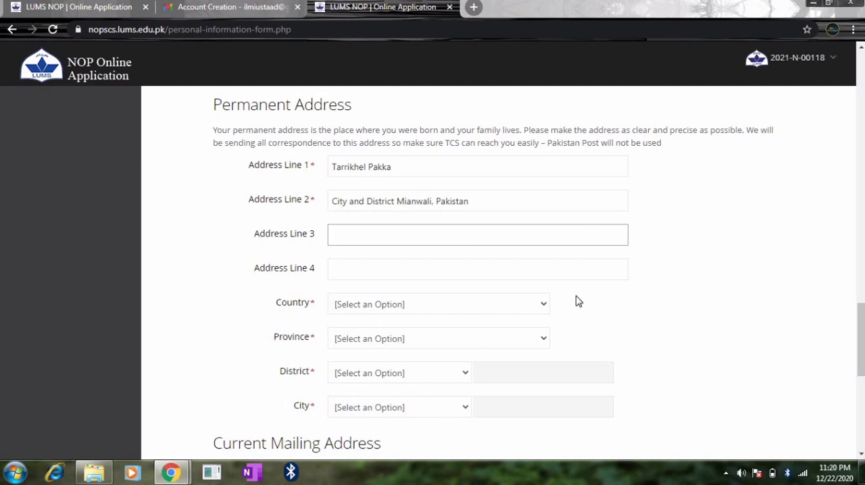
Set the permanent address's country to Pakistan and its province to Punjab.
click(522, 309)
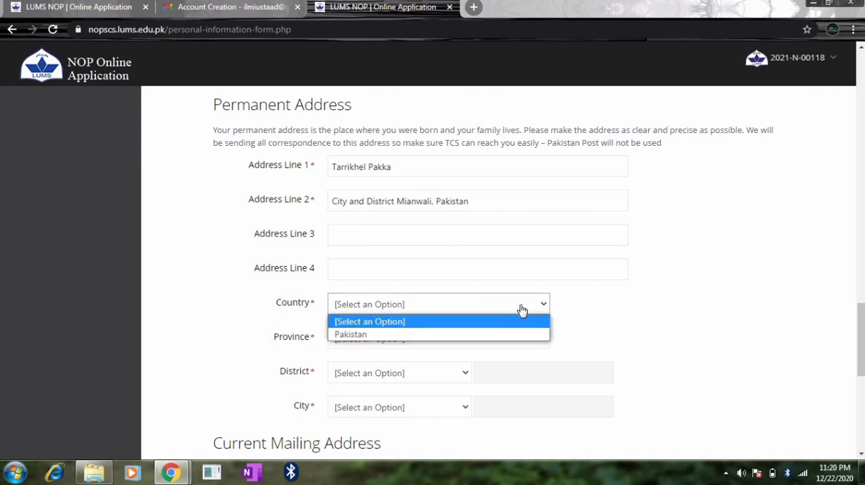
click(456, 336)
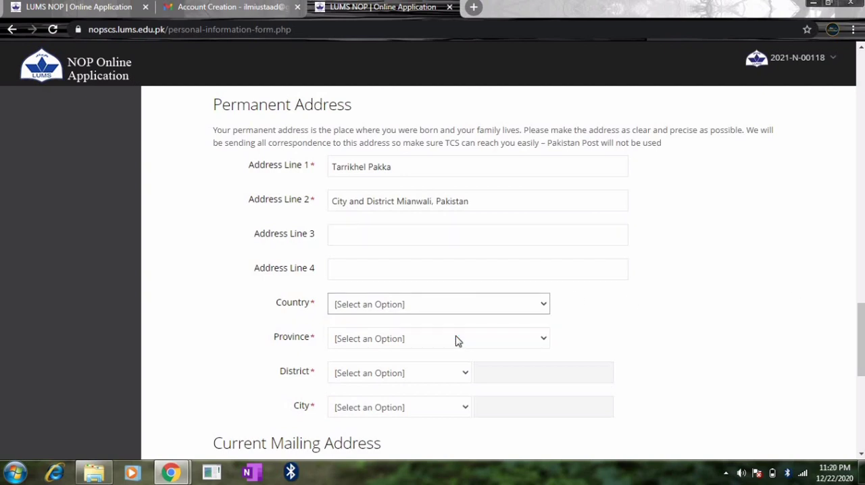
click(458, 342)
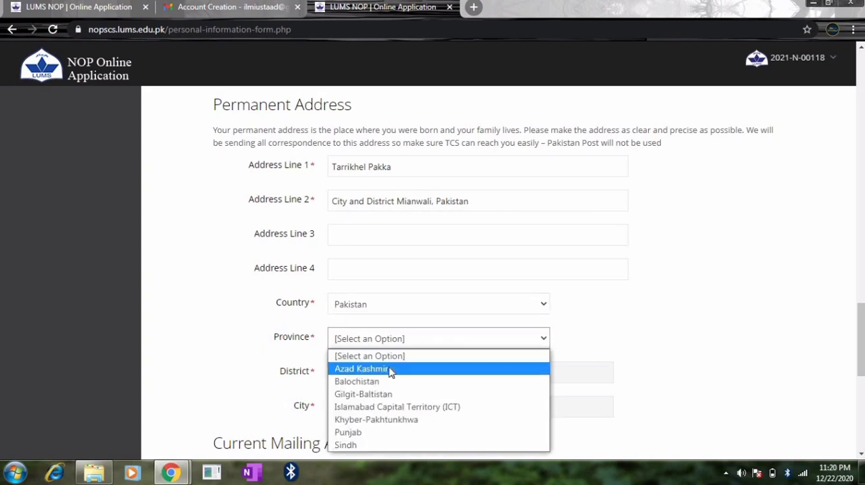
click(360, 432)
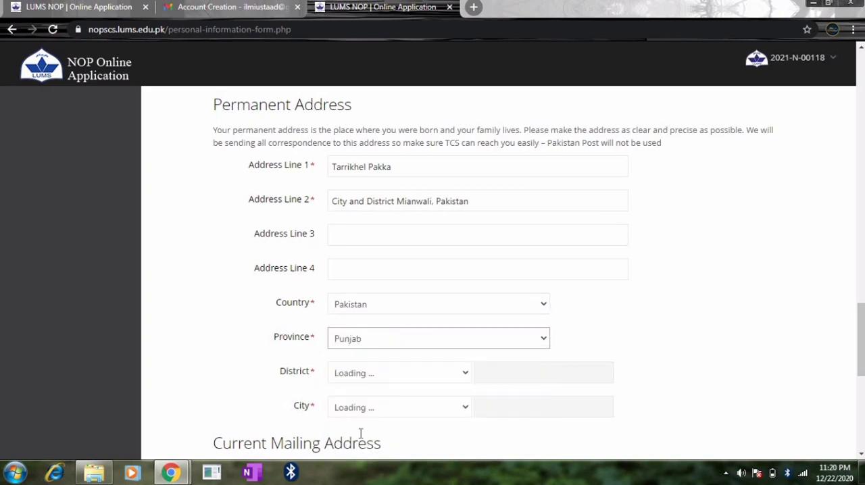
Choose Mianwali as the district of the permanent address.
click(396, 374)
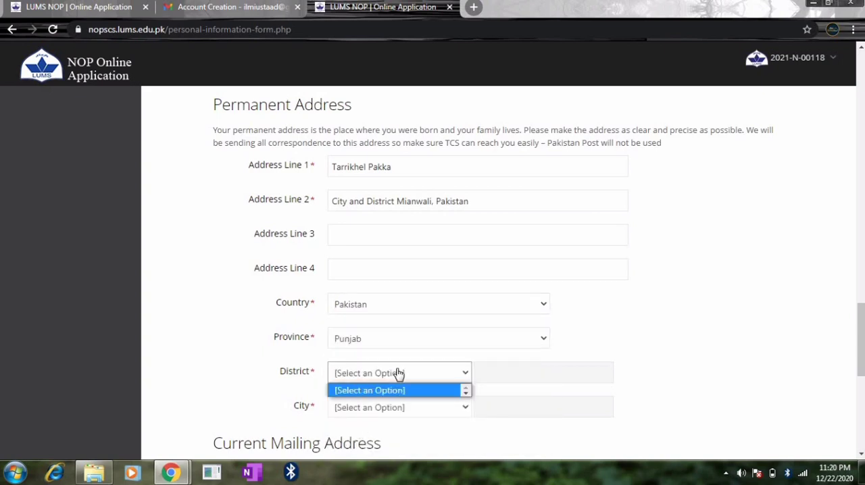
click(684, 358)
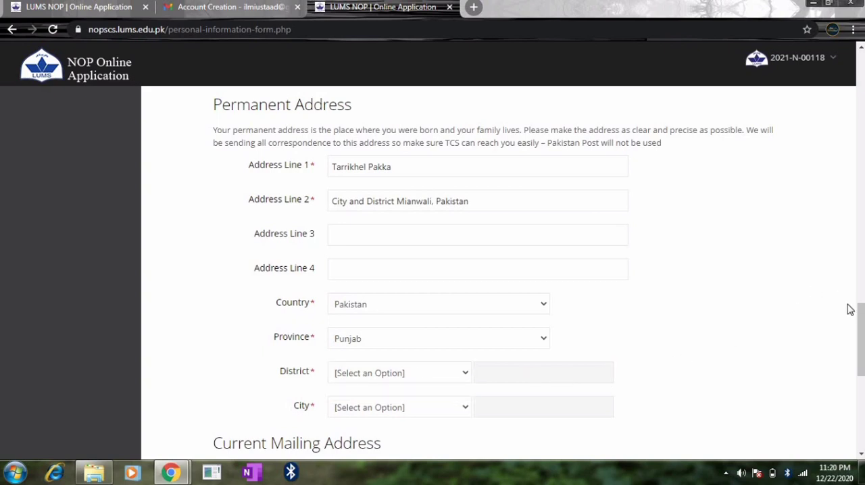
scroll(585, 298, down, 1)
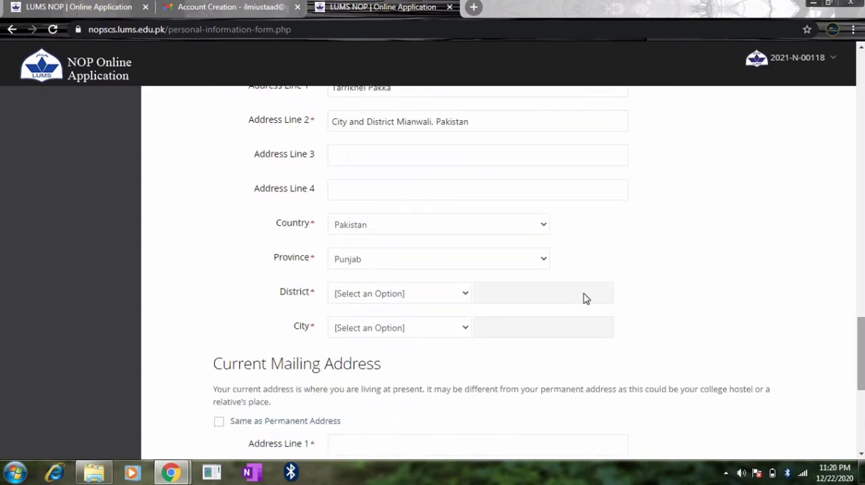
click(417, 298)
key(m)
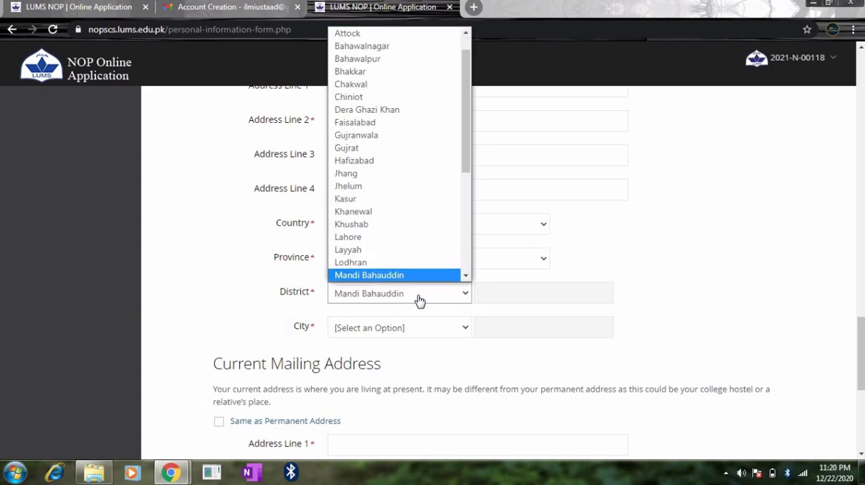
key(i)
click(377, 251)
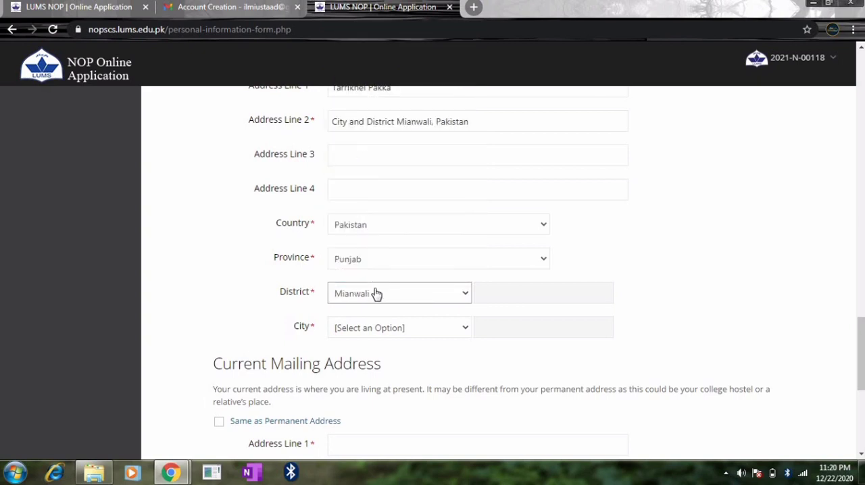
Choose Mianwali as the city of the permanent address.
click(373, 331)
key(m)
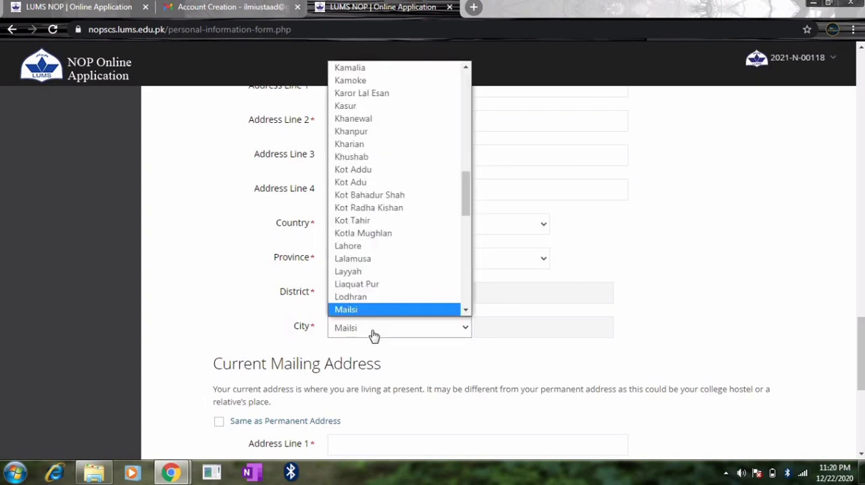
key(m)
key(m)
key(m)
key(m)
key(m)
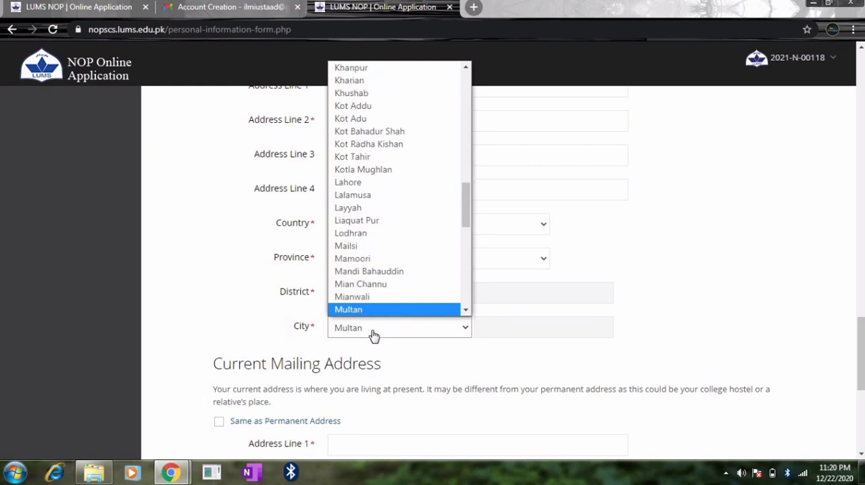
scroll(362, 312, down, 1)
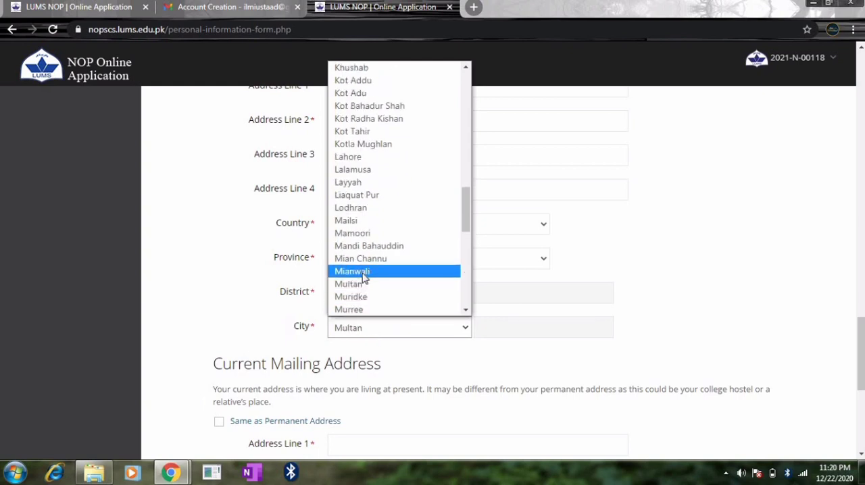
click(363, 272)
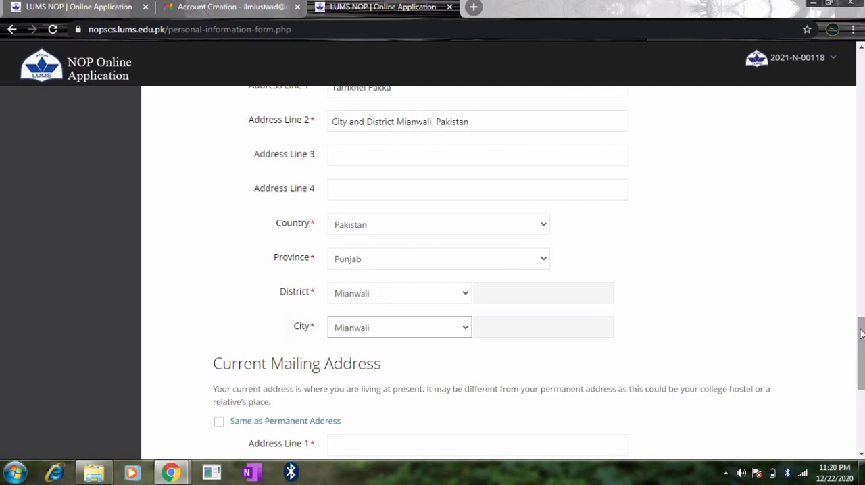
Fill in Address Line 1 and Address Line 2 of the Current Mailing Address section with the applicant's current address.
drag(861, 334, 861, 370)
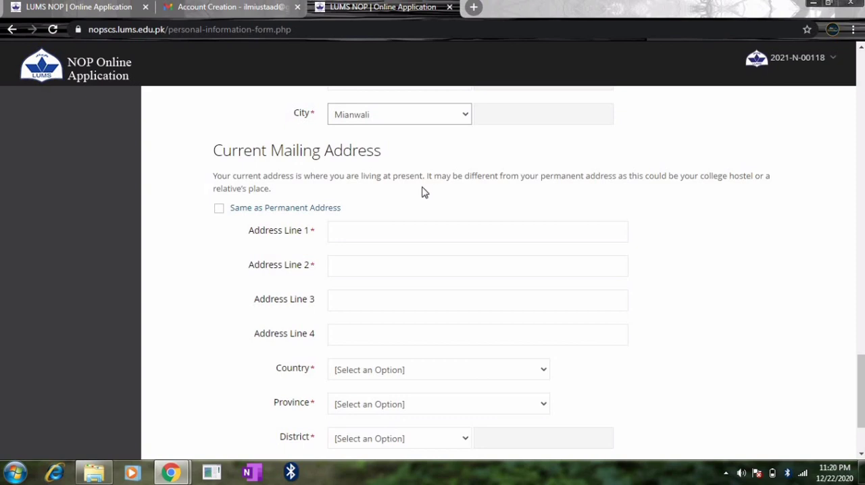
click(399, 230)
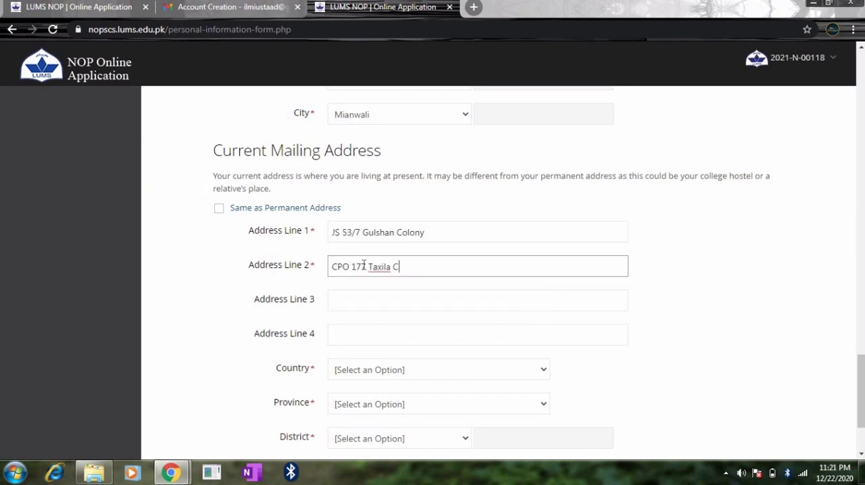
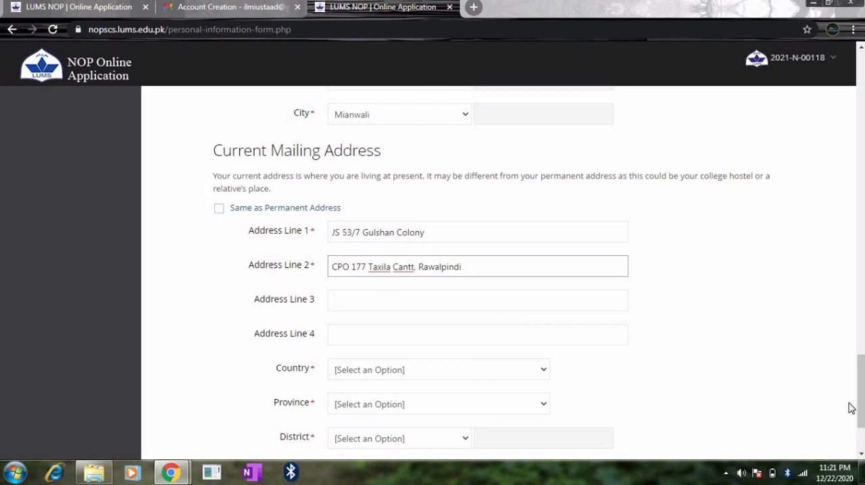
Set the current mailing address's country to Pakistan and its province to Punjab.
scroll(857, 405, down, 2)
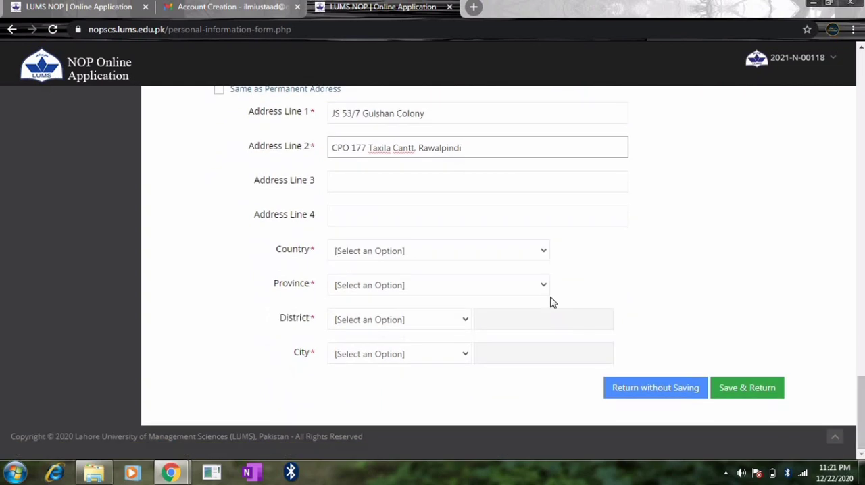
click(538, 254)
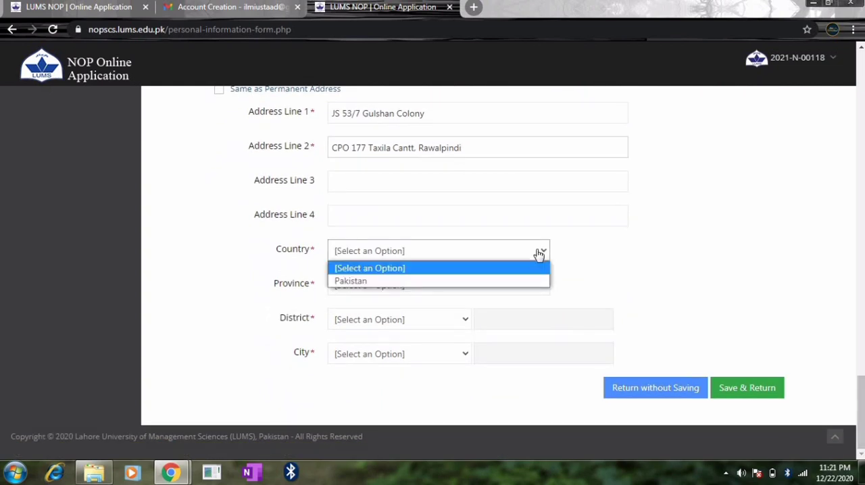
click(440, 282)
click(441, 289)
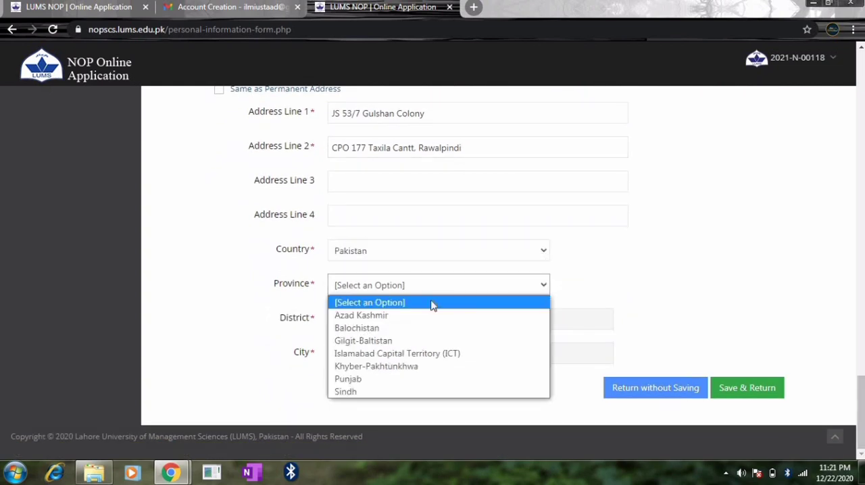
click(372, 380)
Choose Mianwali as the district of the current mailing address.
click(373, 321)
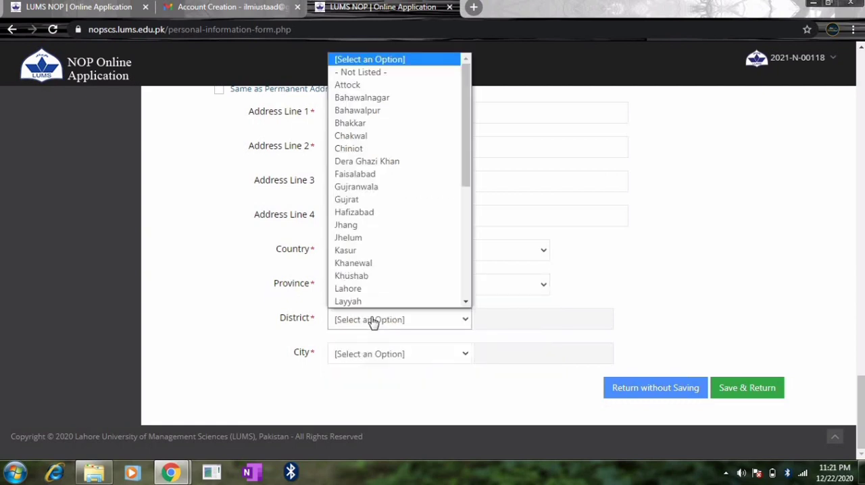
key(m)
key(m)
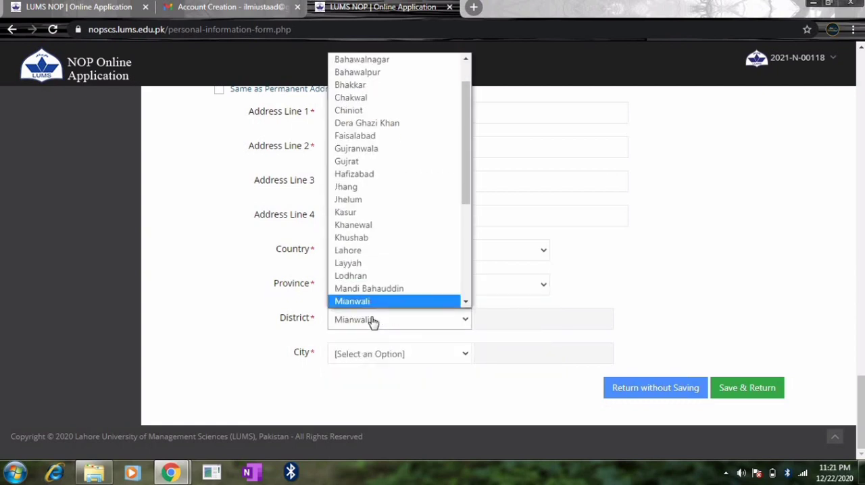
click(363, 304)
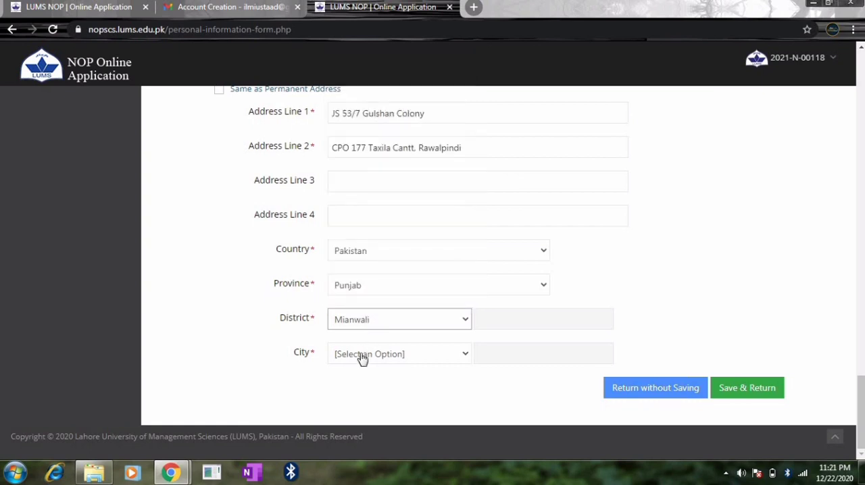
Choose Mianwali as the city of the current mailing address.
click(363, 359)
key(m)
key(i)
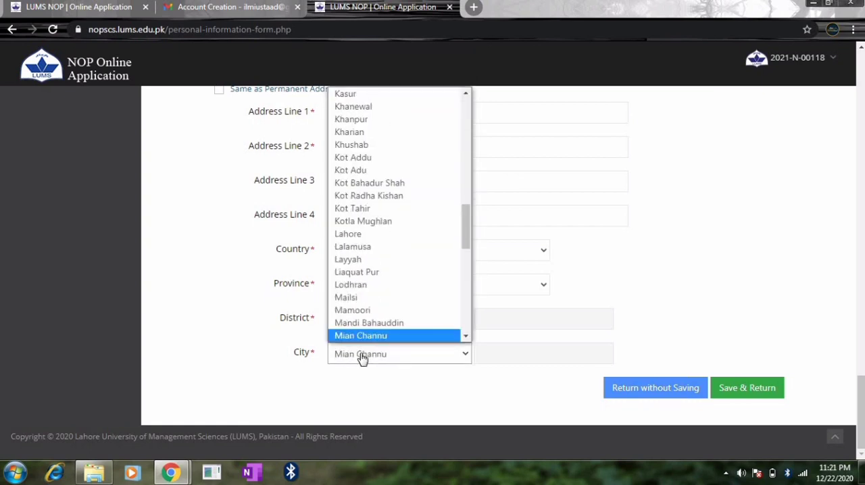
key(Down)
click(355, 336)
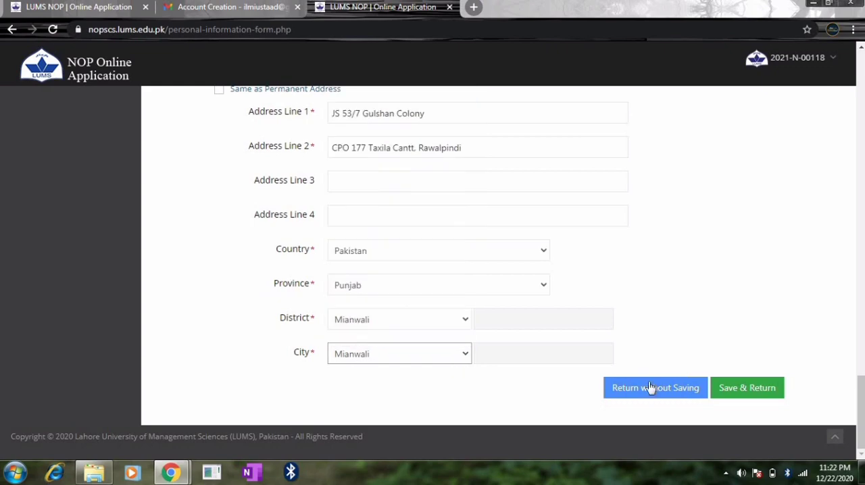
drag(860, 383, 860, 434)
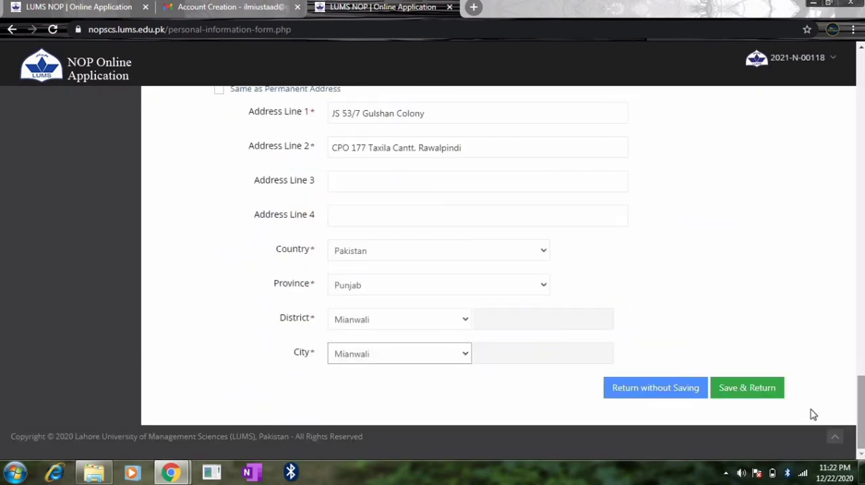
Save the completed personal information form and return to the application's section list.
click(759, 397)
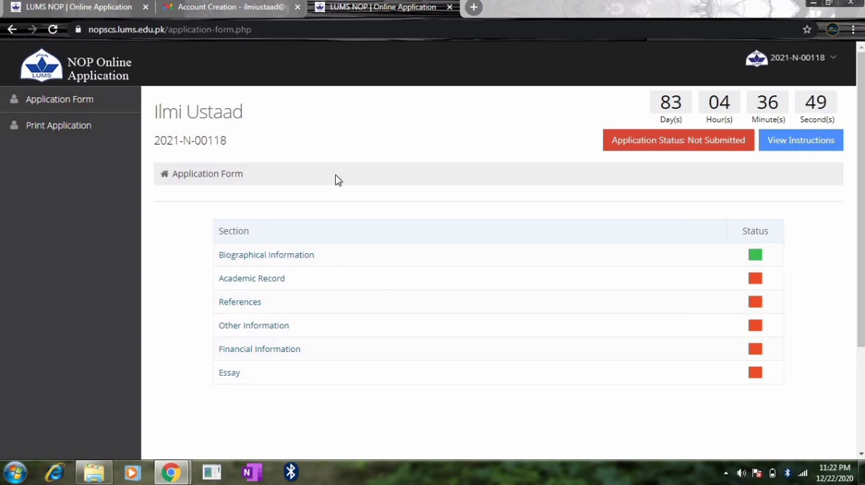
Reopen the Biographical Information section to review its saved entries, and return without saving.
click(262, 259)
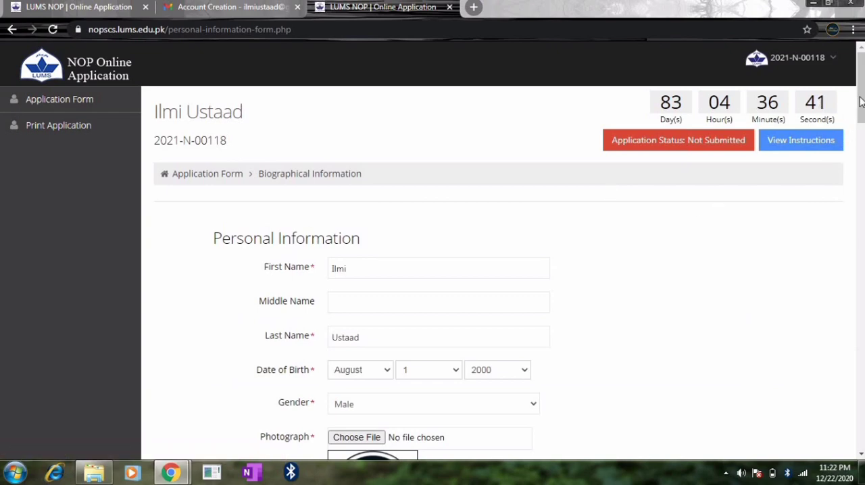
drag(861, 102, 861, 450)
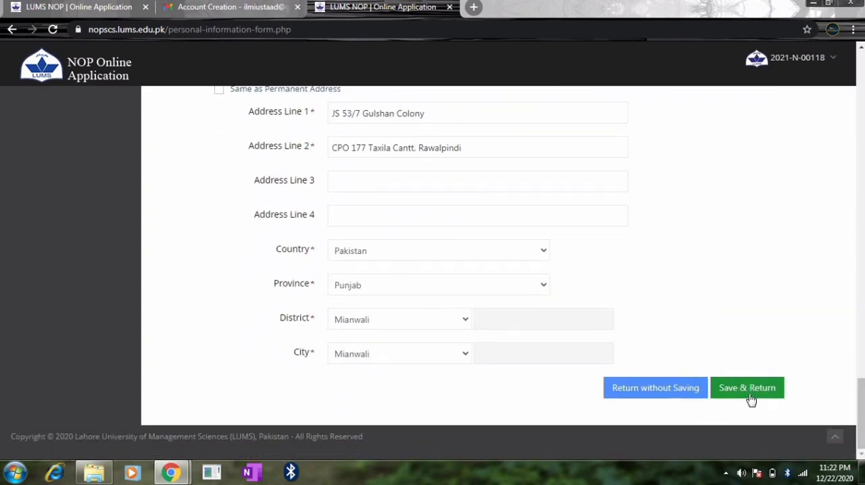
click(663, 392)
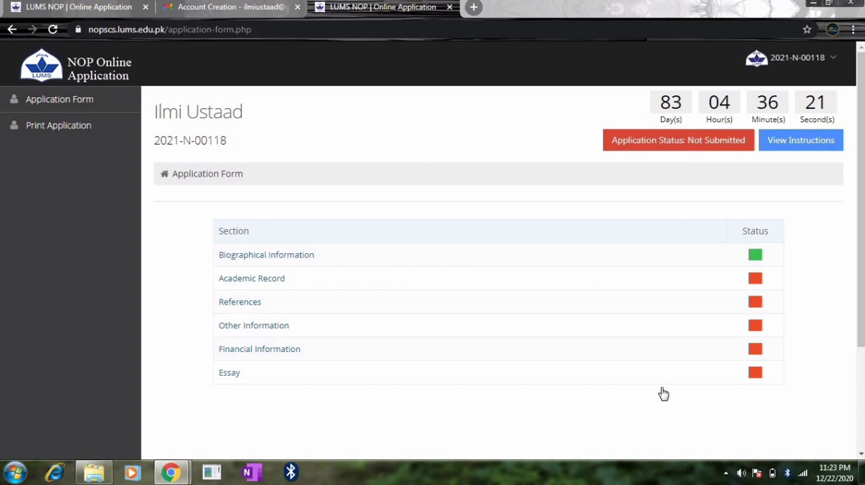
Open the Academic Record section and set the secondary school degree to Matric.
click(232, 280)
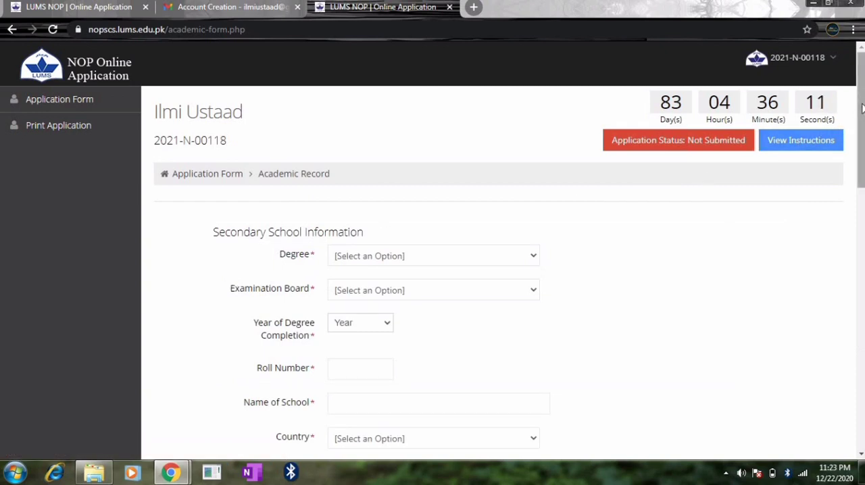
mouse_move(862, 108)
mouse_down()
mouse_move(861, 123)
mouse_move(860, 107)
mouse_up()
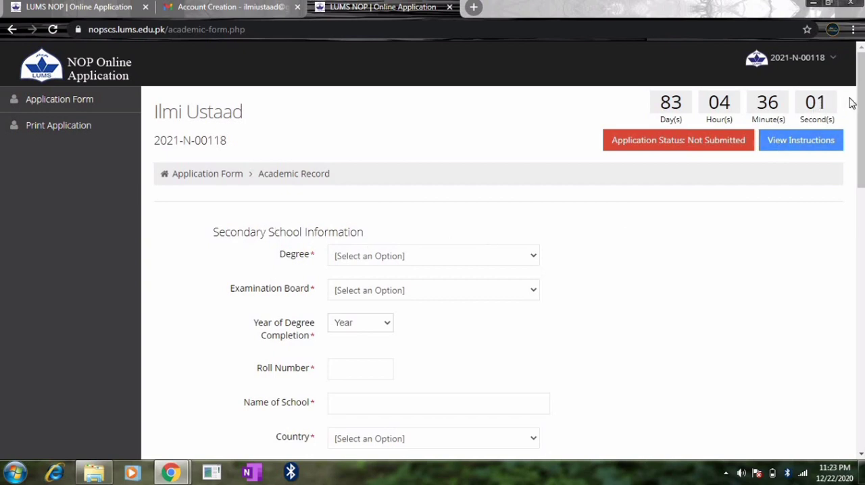
scroll(855, 108, down, 2)
click(419, 255)
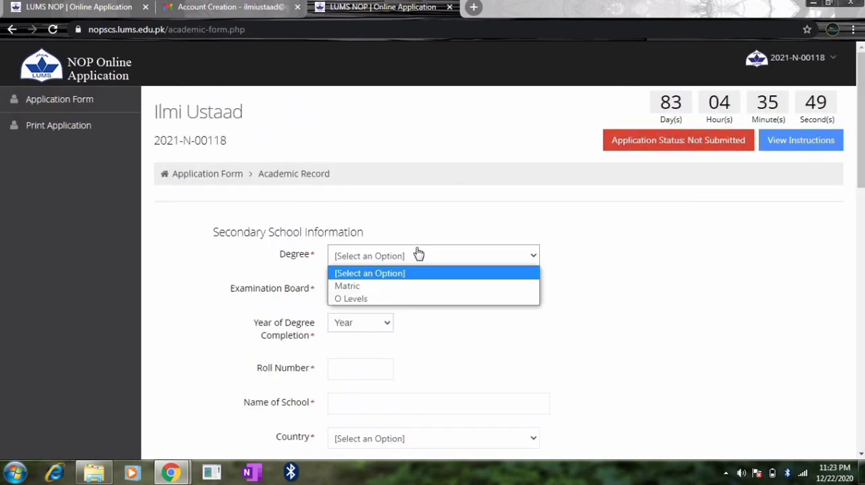
click(376, 286)
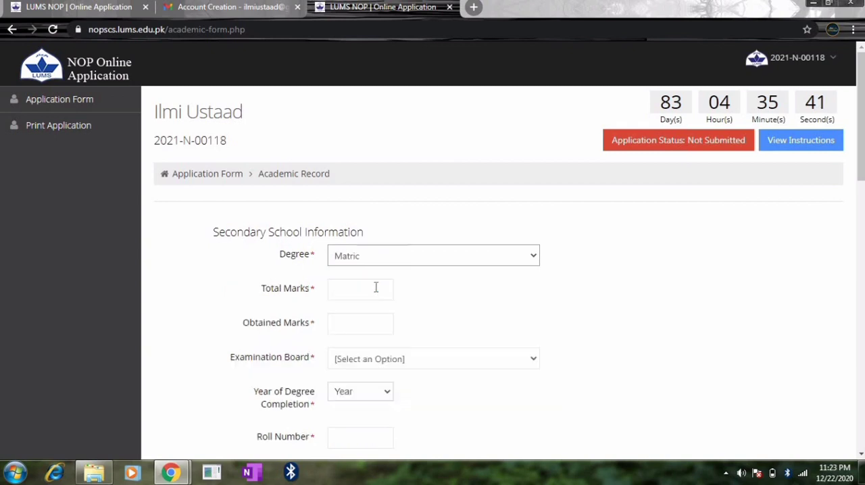
Enter 1050 as the total marks and 1000 as the obtained marks for the Matric degree.
click(376, 287)
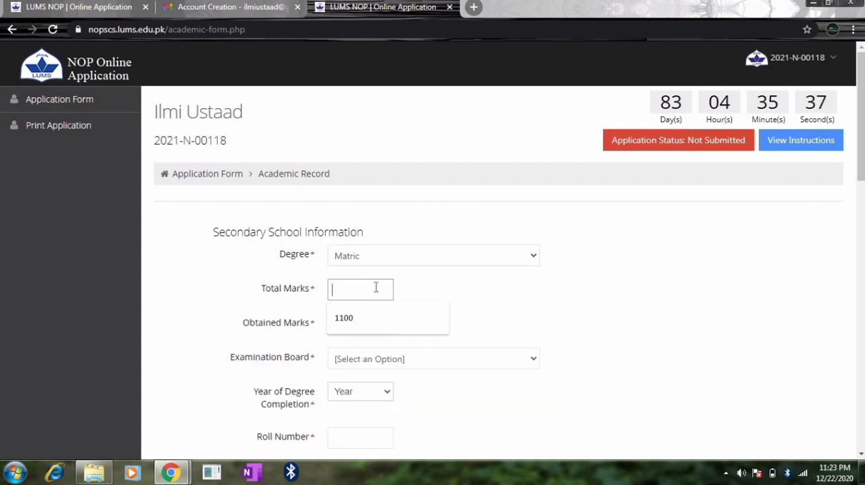
text(105)
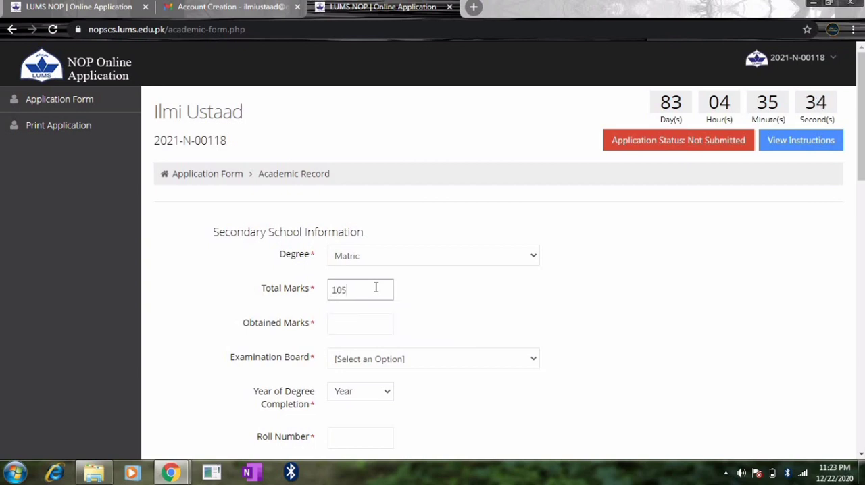
text(0)
click(351, 327)
text(1000)
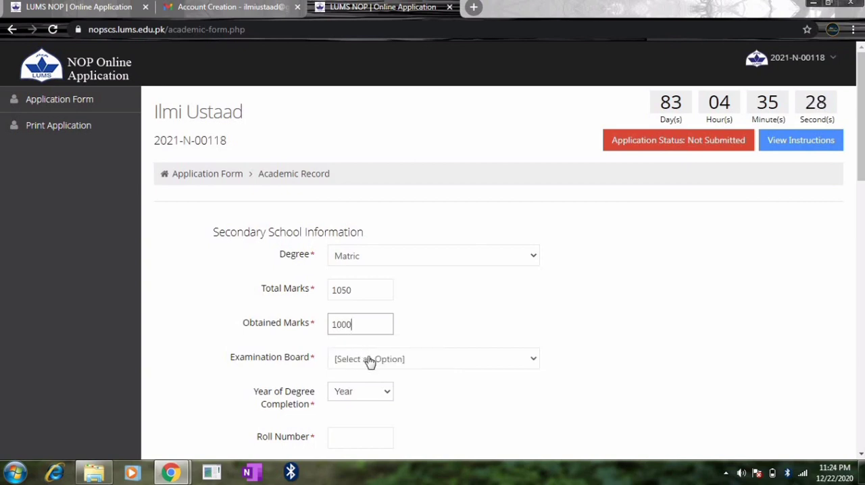
Set the secondary school examination board to BISE Federal and the year of degree completion to 2020.
click(369, 360)
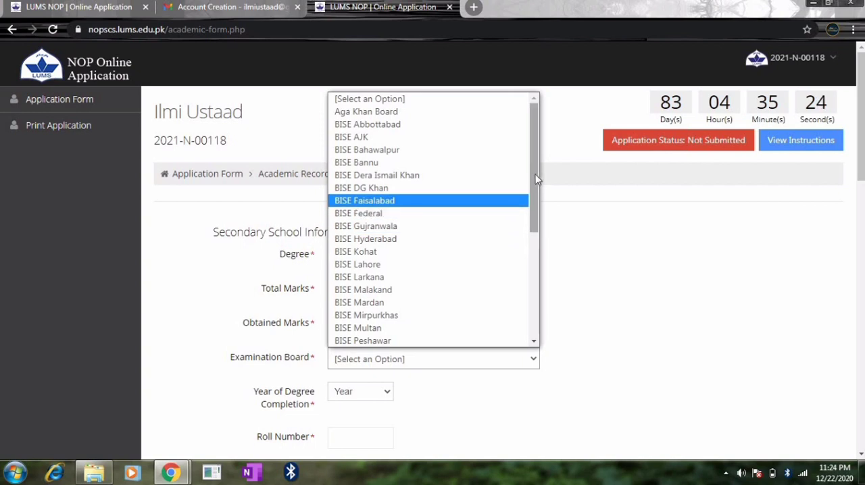
drag(535, 184, 539, 153)
key(Down)
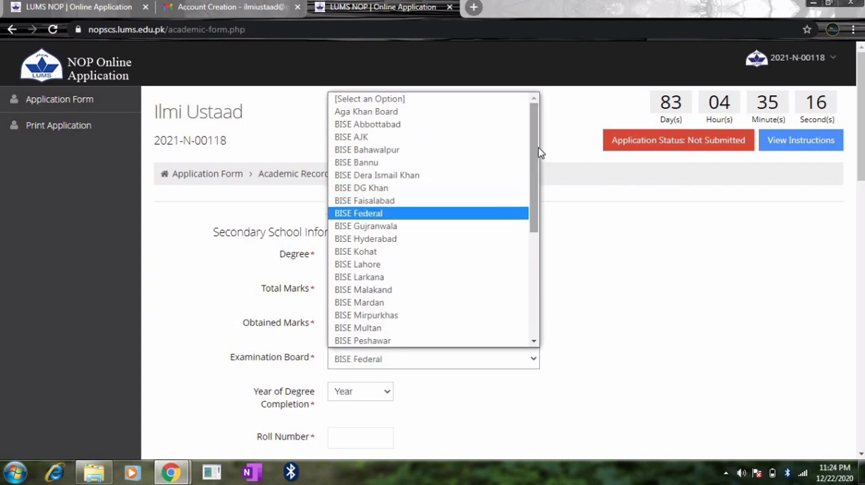
click(378, 213)
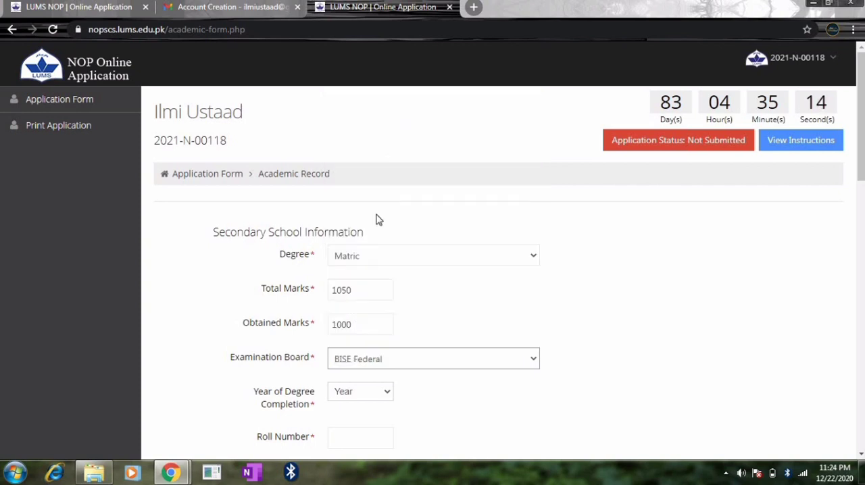
click(384, 394)
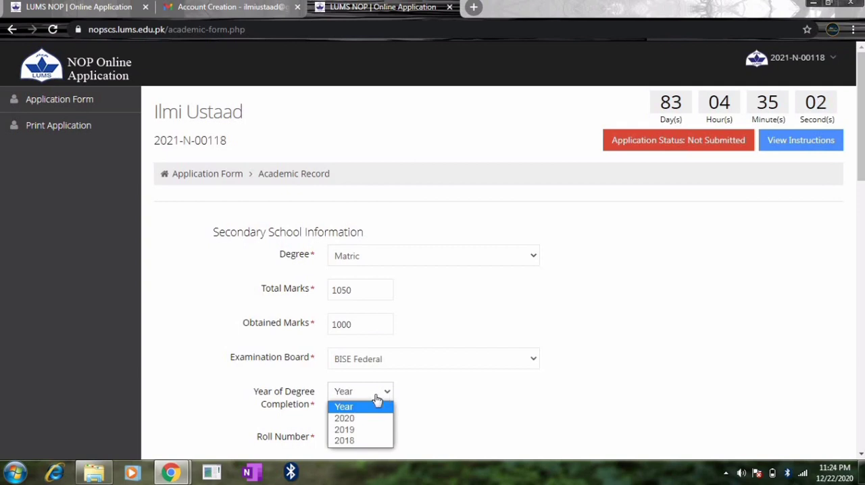
click(354, 419)
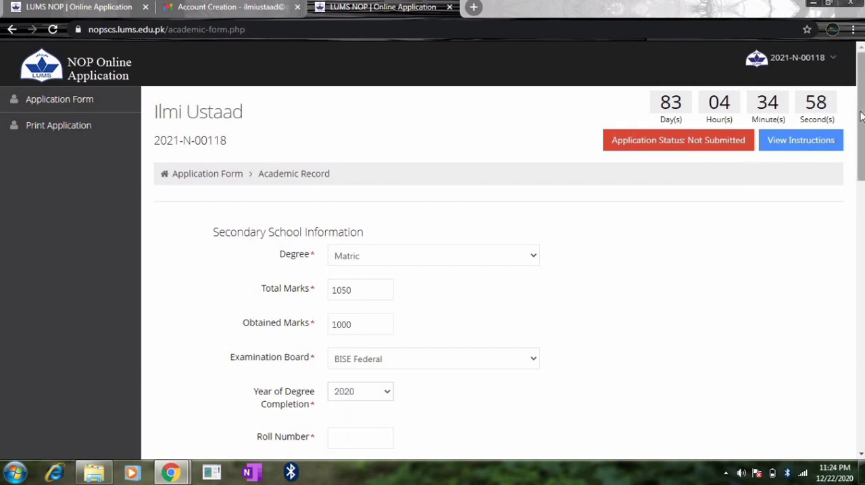
Fill in the secondary school roll number and the school name, Sir Syed Campus College, Jinnah Education System, from the saved entries.
drag(861, 116, 863, 165)
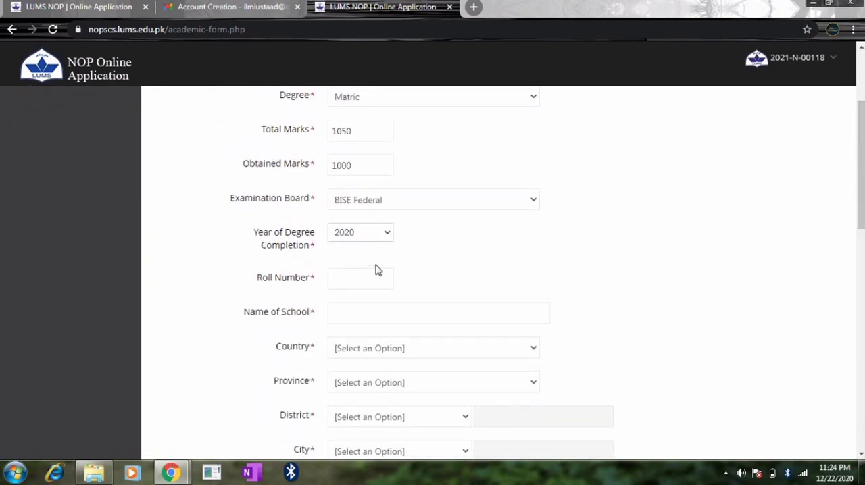
click(365, 279)
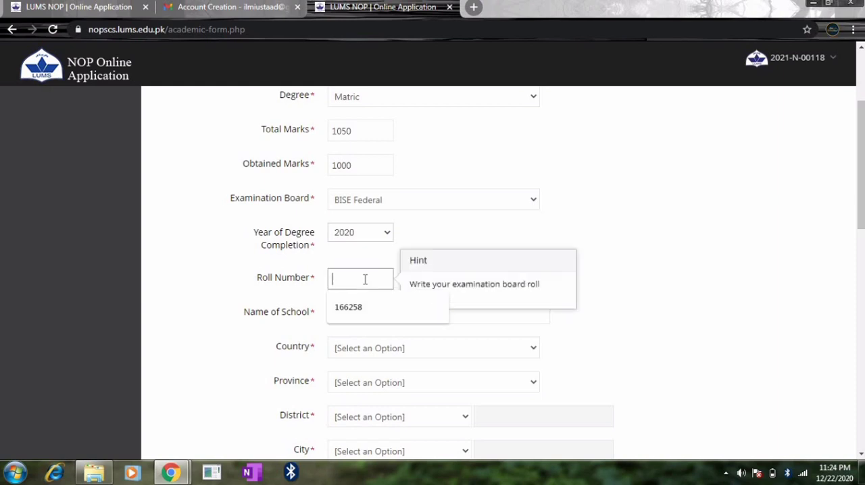
click(358, 306)
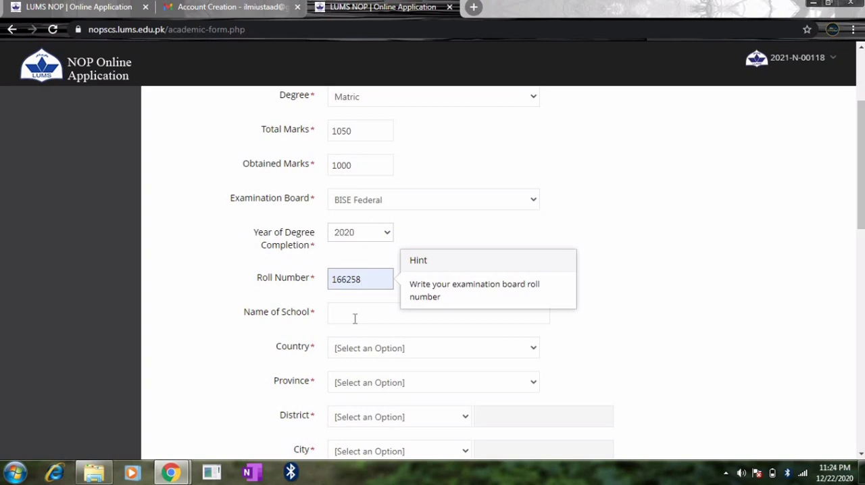
click(356, 317)
click(365, 342)
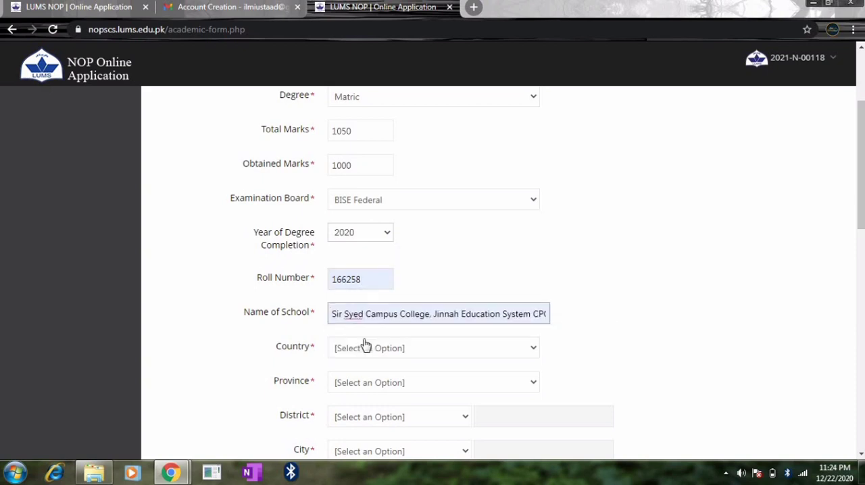
click(437, 316)
Set the secondary school's location to country Pakistan, province Punjab, district Rawalpindi and city Taxila.
scroll(860, 194, down, 2)
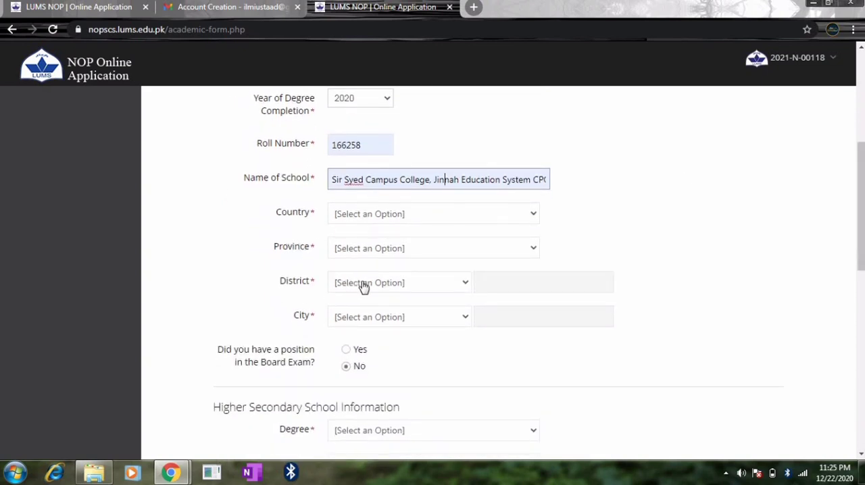
click(392, 213)
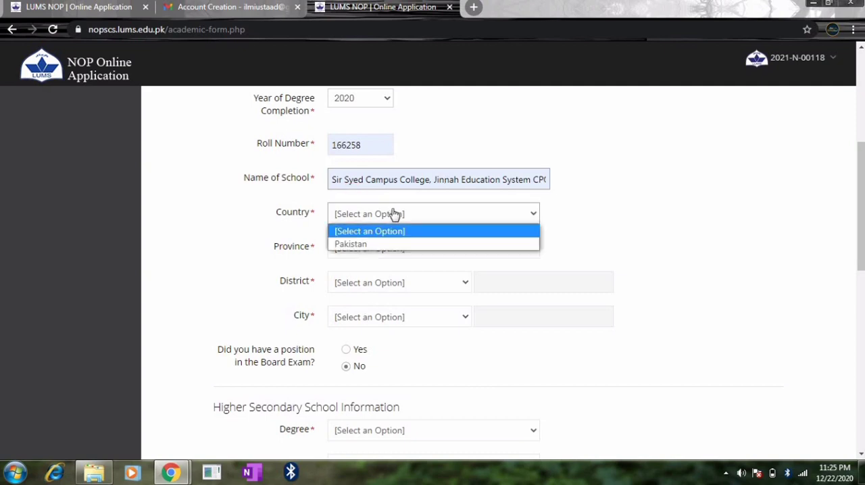
click(363, 245)
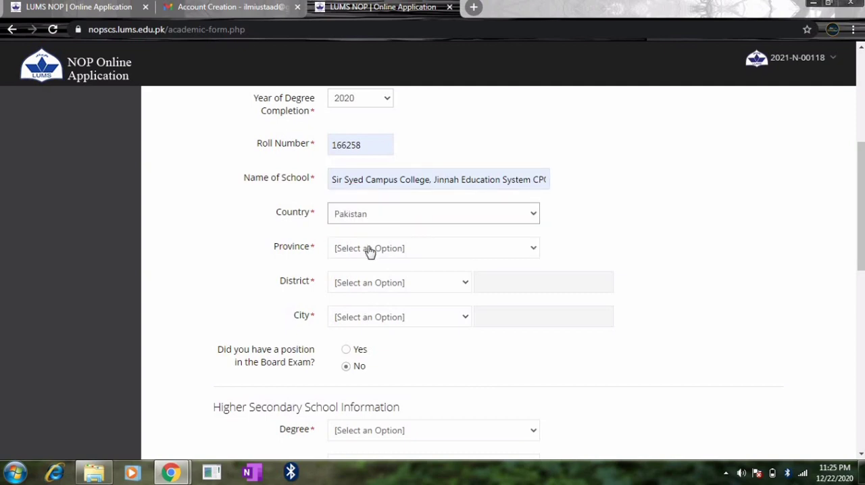
click(367, 249)
click(369, 342)
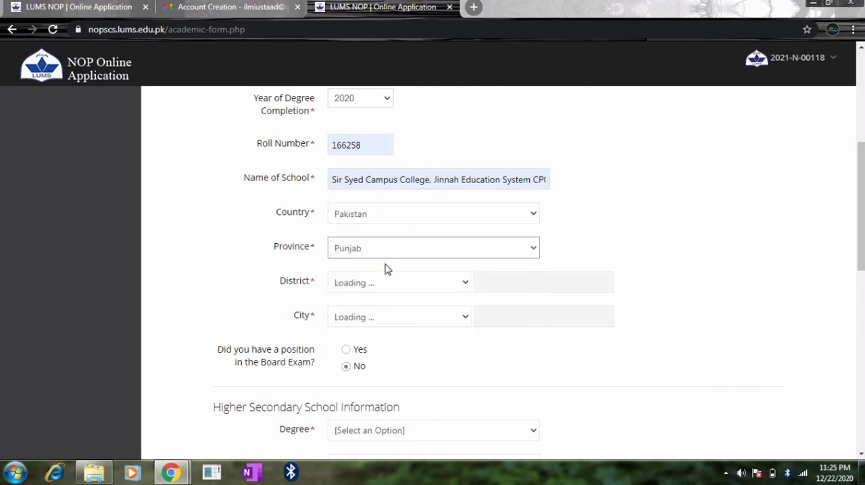
click(349, 312)
click(348, 301)
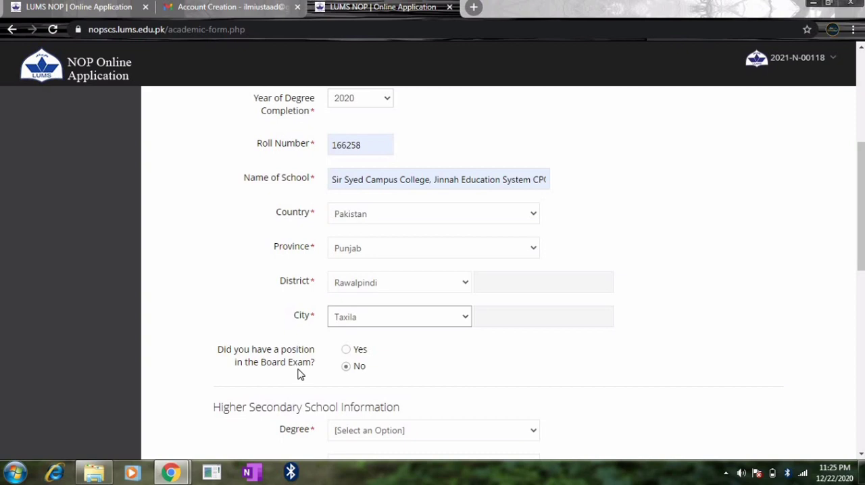
Try answering Yes to having a board exam position, view the position choices, and set the answer back to No.
click(346, 350)
click(345, 366)
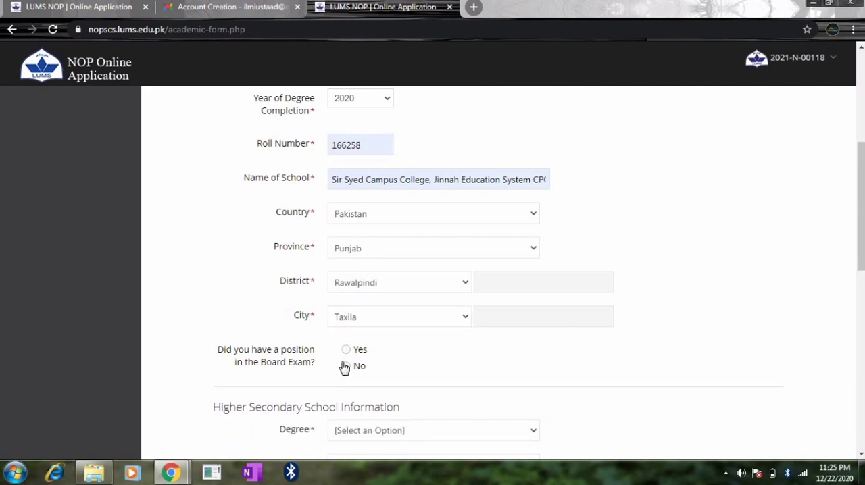
click(346, 349)
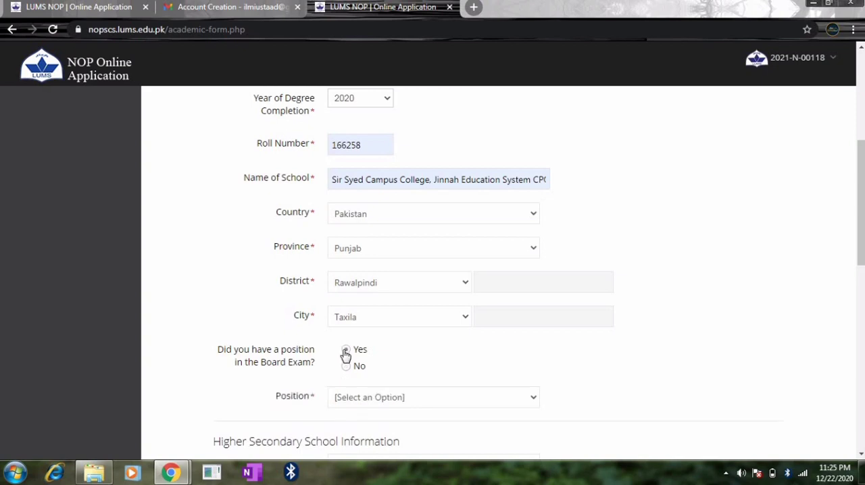
click(380, 400)
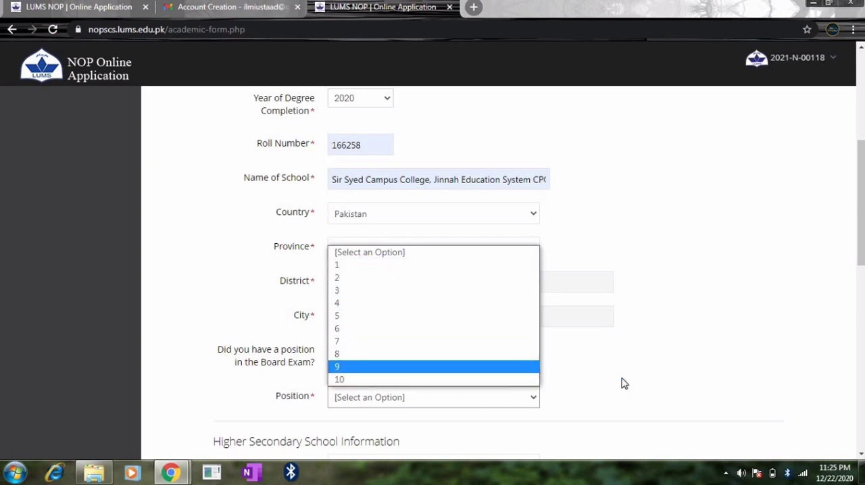
click(654, 393)
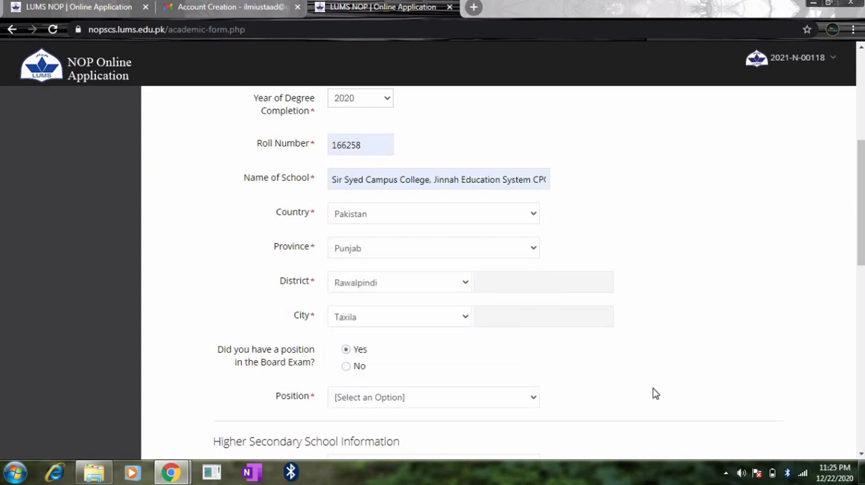
click(347, 367)
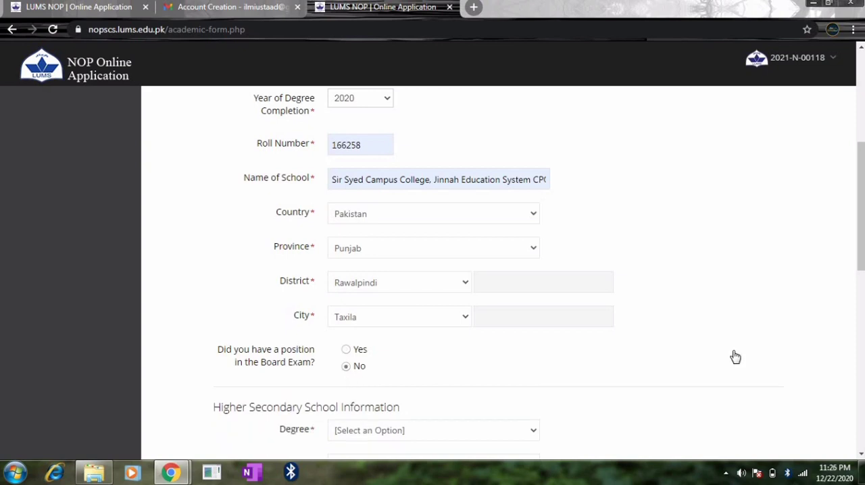
Set the higher secondary school degree to Intermediate and its stream to FSc.
drag(862, 222, 863, 285)
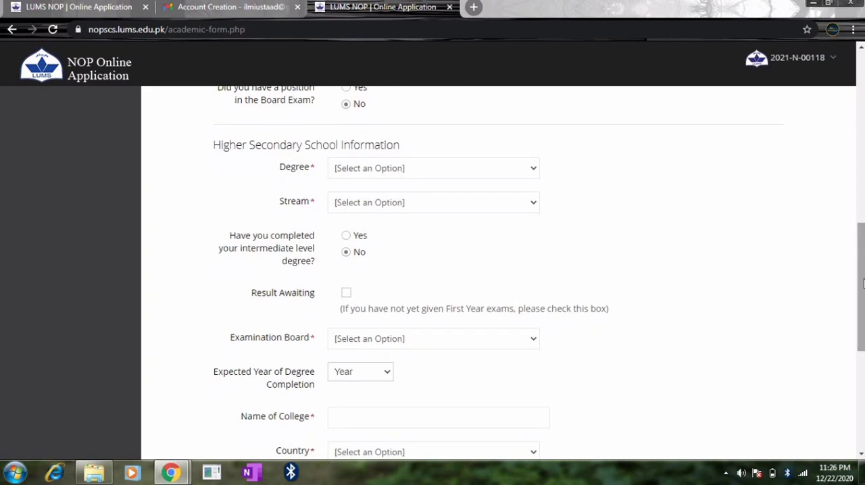
drag(864, 284, 480, 135)
click(473, 167)
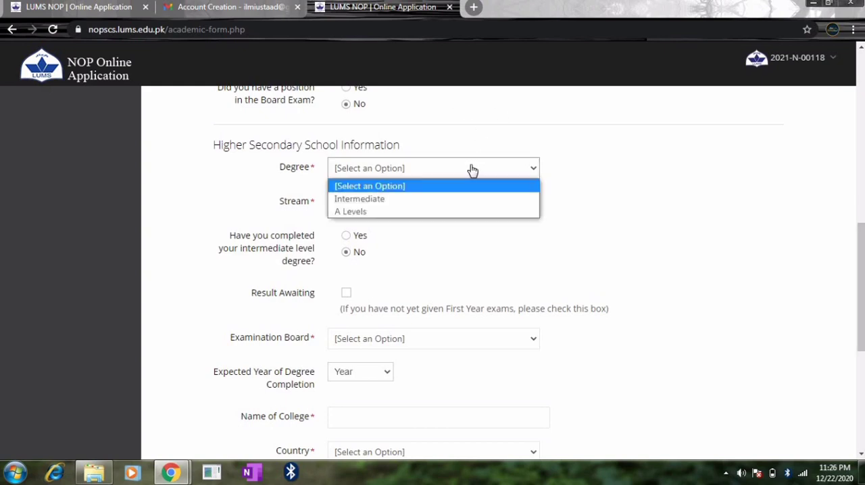
click(396, 200)
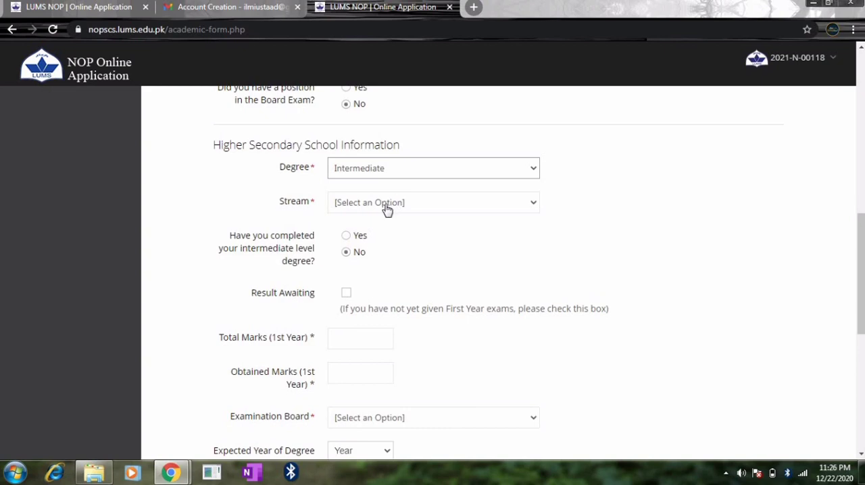
click(387, 210)
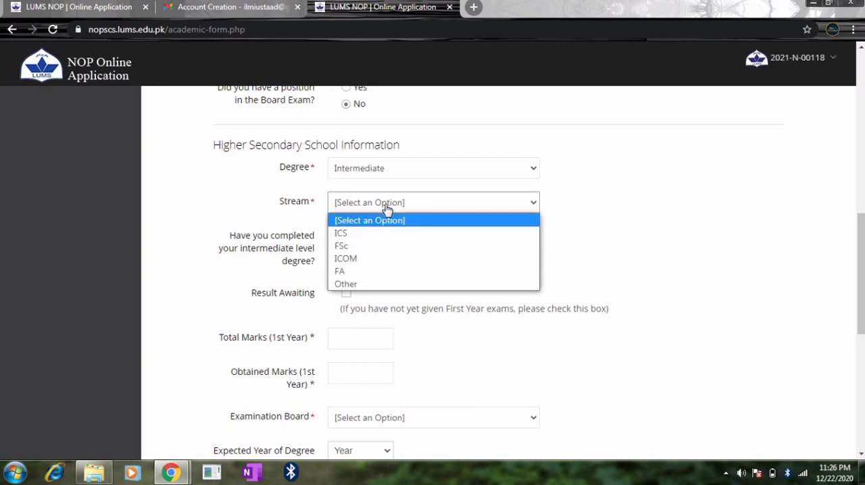
click(360, 248)
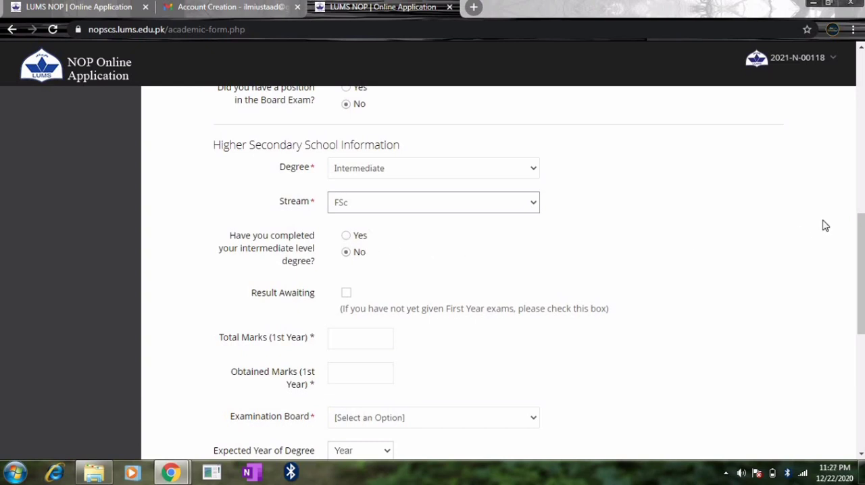
Mark the first-year result as awaited, and set the higher secondary examination board to BISE Federal and expected completion year to 2021.
drag(860, 225, 859, 235)
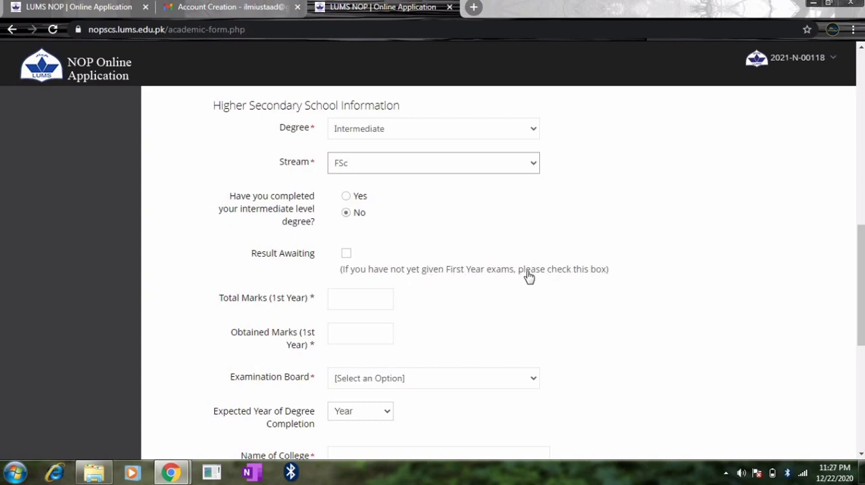
click(346, 254)
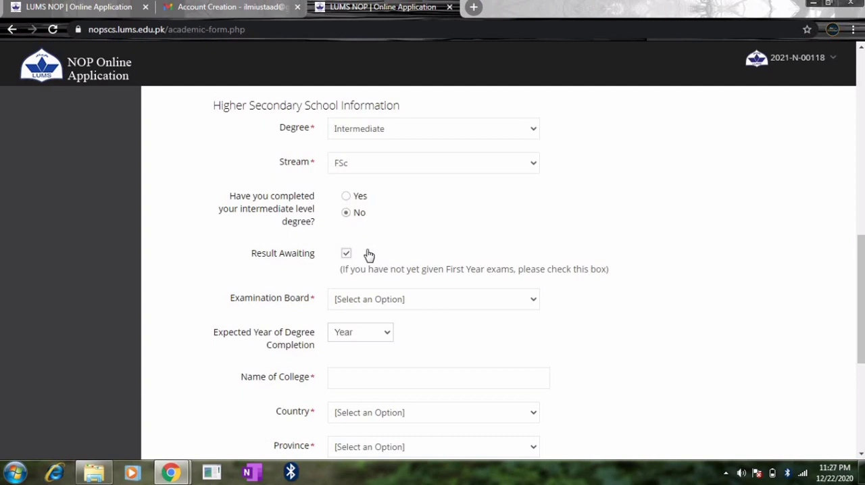
click(405, 301)
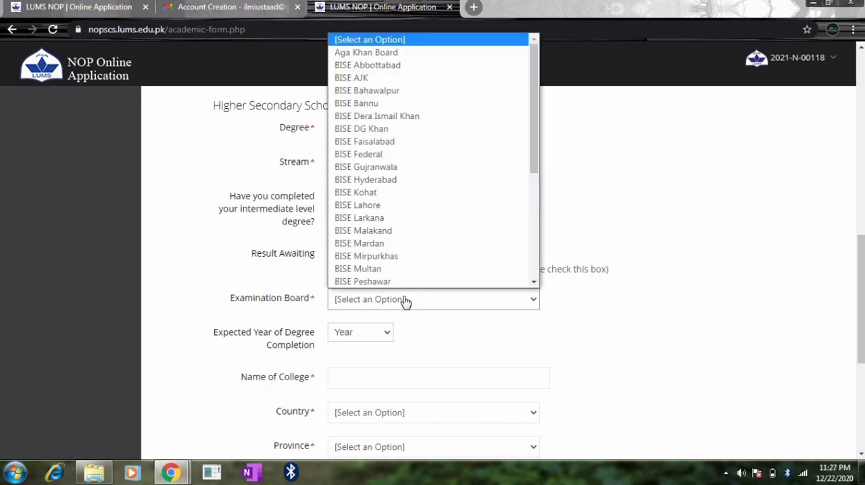
click(405, 155)
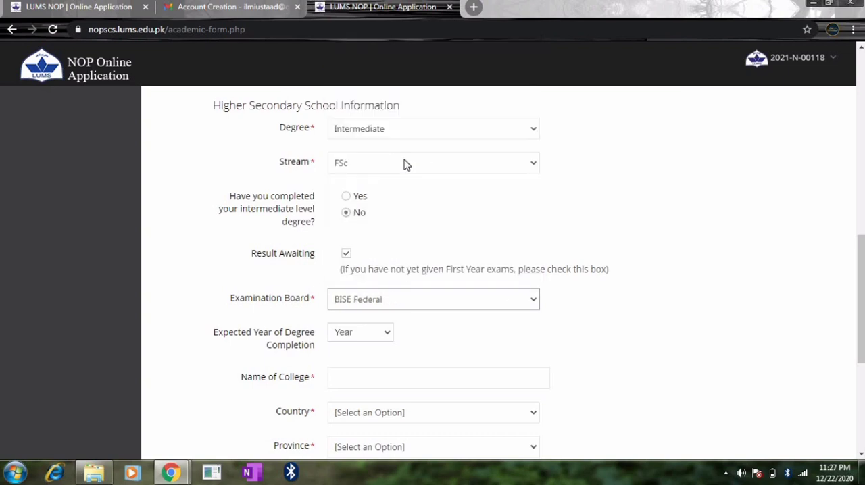
click(382, 341)
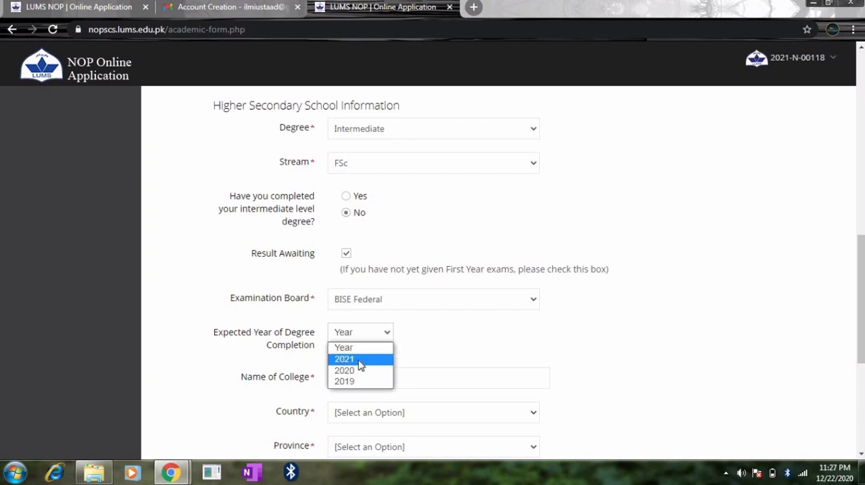
click(360, 360)
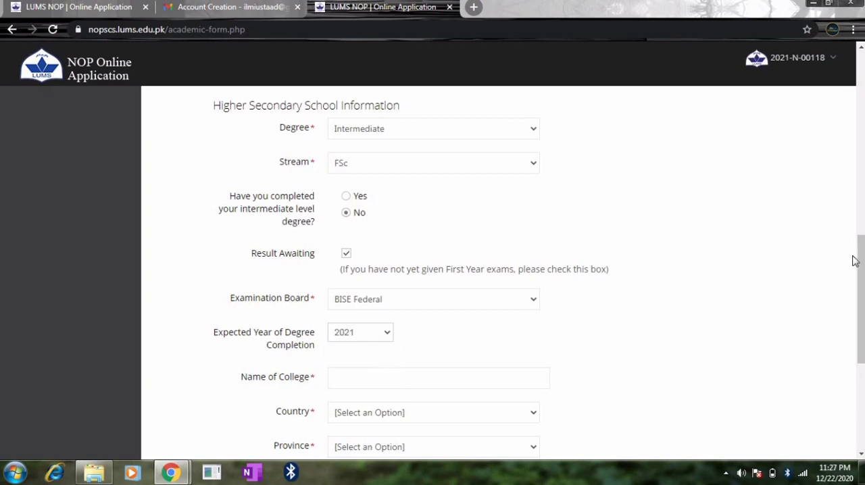
Fill in the saved college name, Sir Syed Campus College, Jinnah Education System, and set its country to Pakistan and province to Punjab.
drag(861, 262, 861, 314)
click(496, 199)
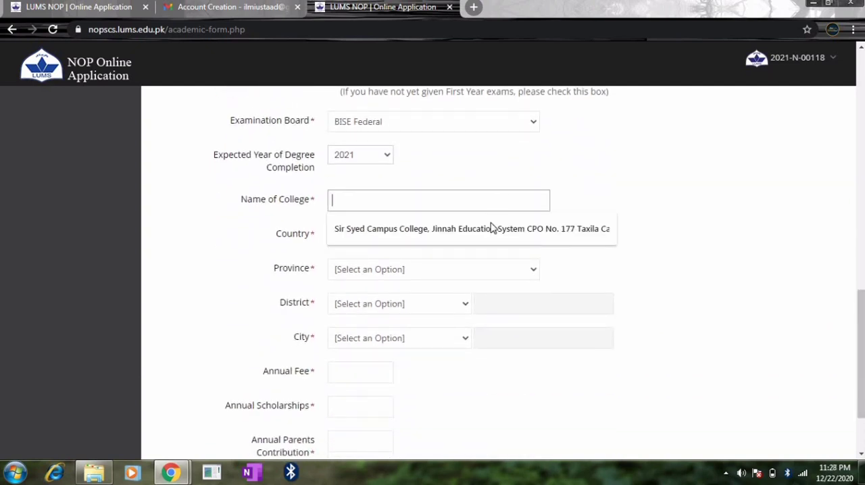
click(490, 231)
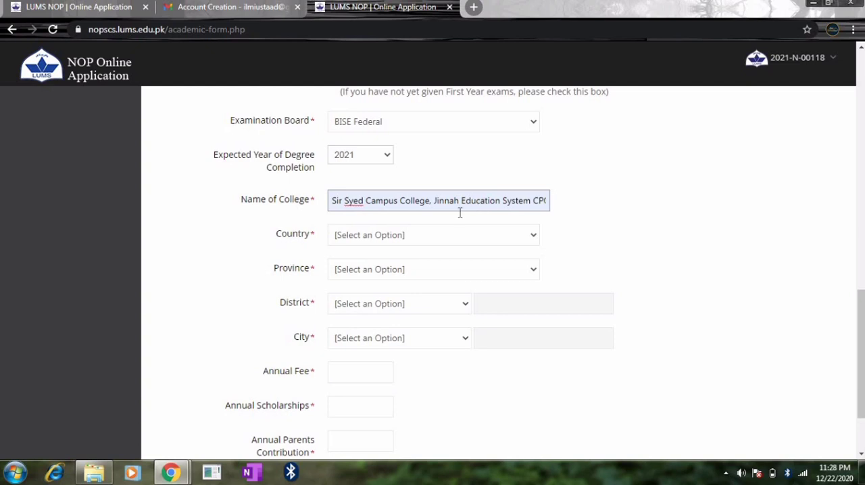
click(465, 242)
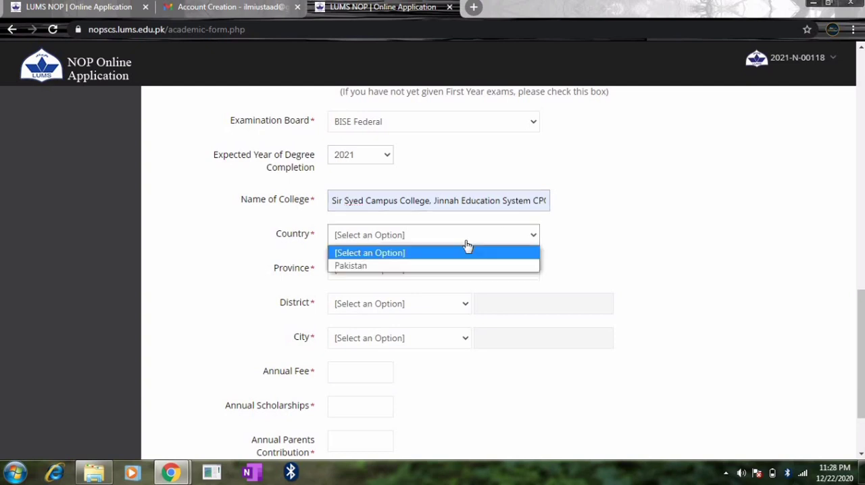
click(423, 267)
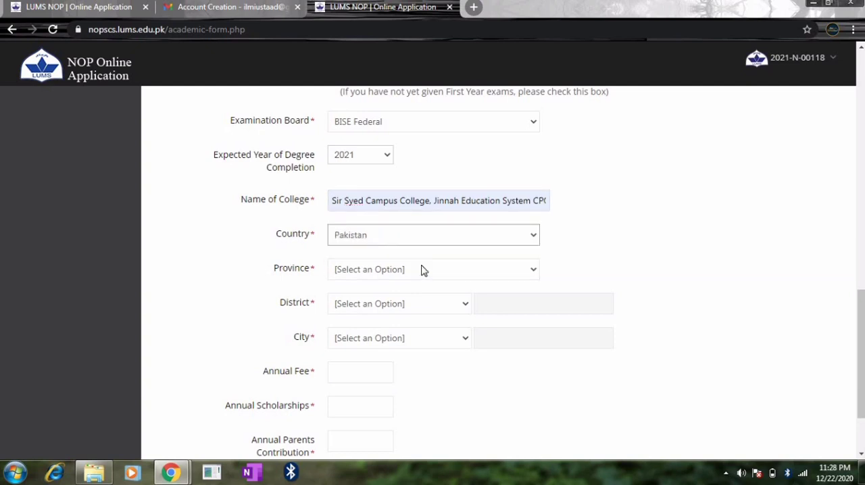
click(421, 270)
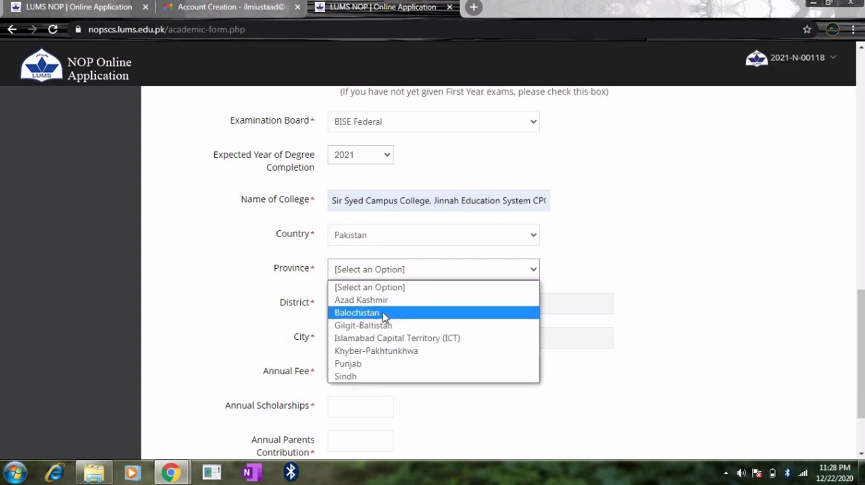
click(365, 363)
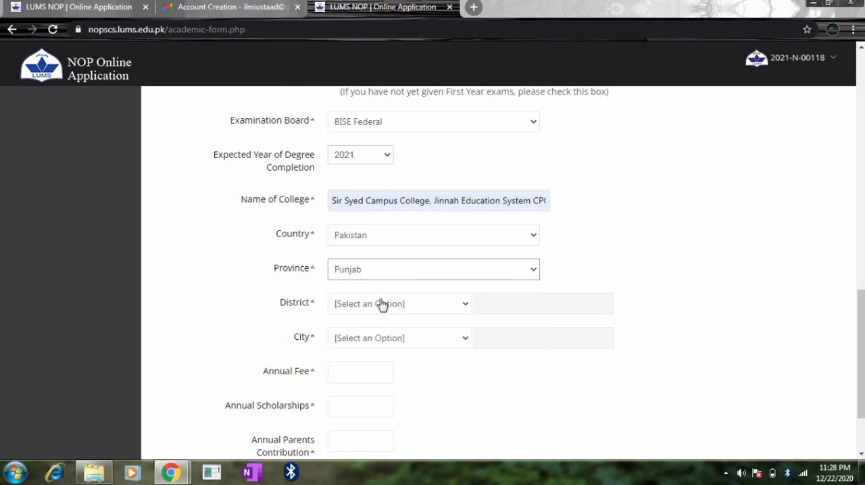
Set the college's district to Rawalpindi and its city to Taxila.
click(382, 305)
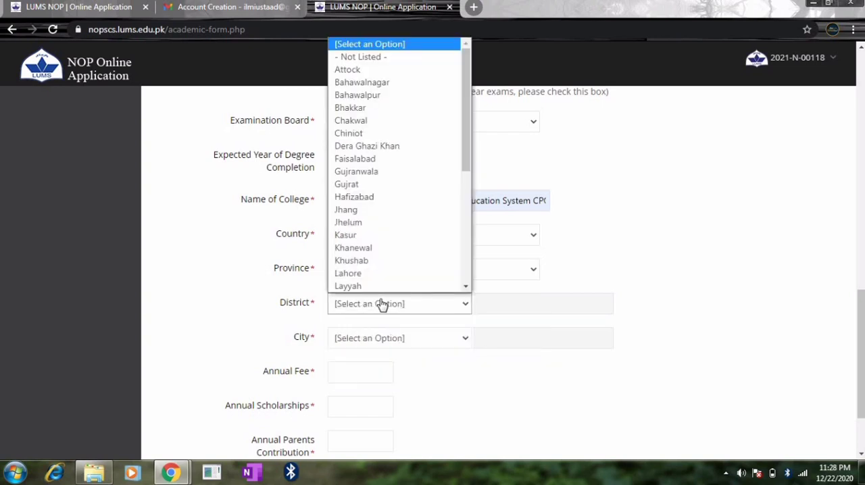
key(m)
key(r)
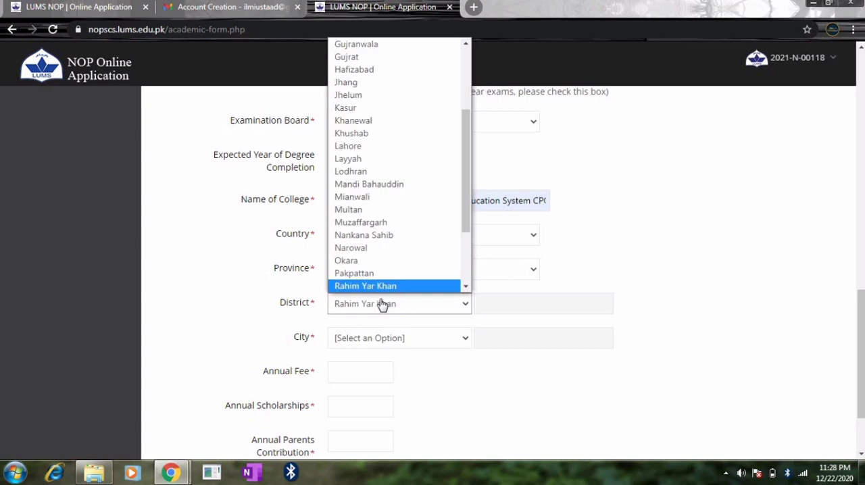
key(r)
key(r)
scroll(367, 286, down, 1)
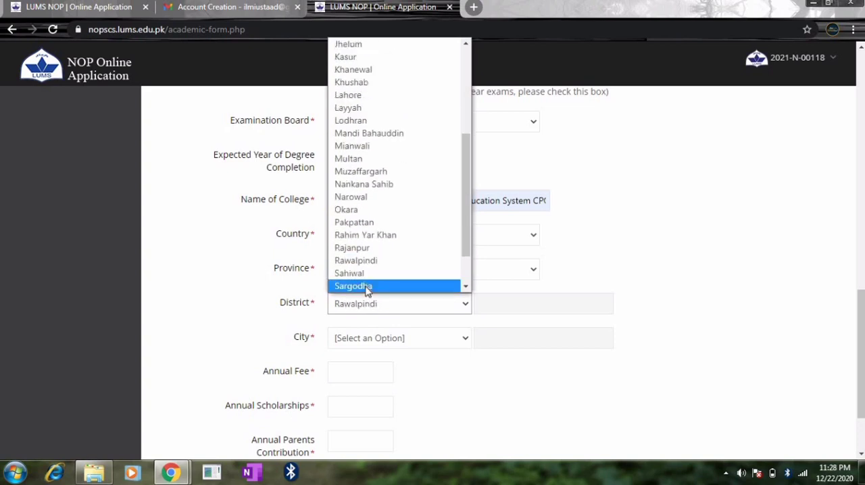
click(367, 261)
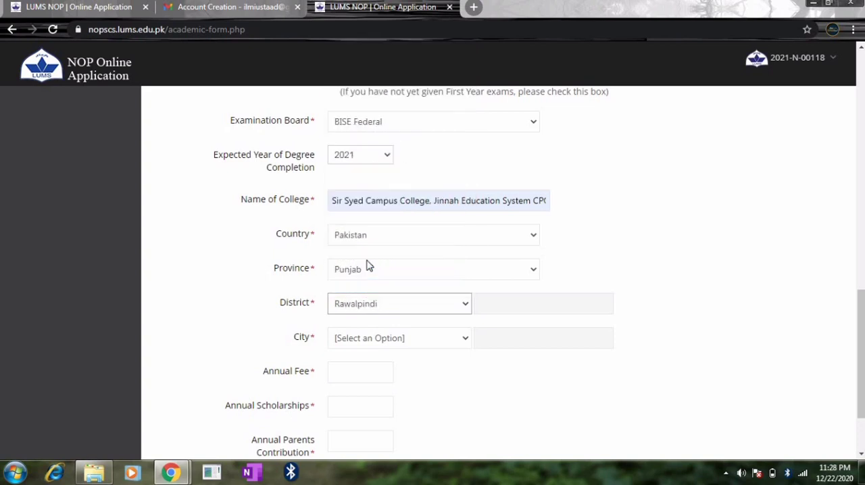
click(377, 342)
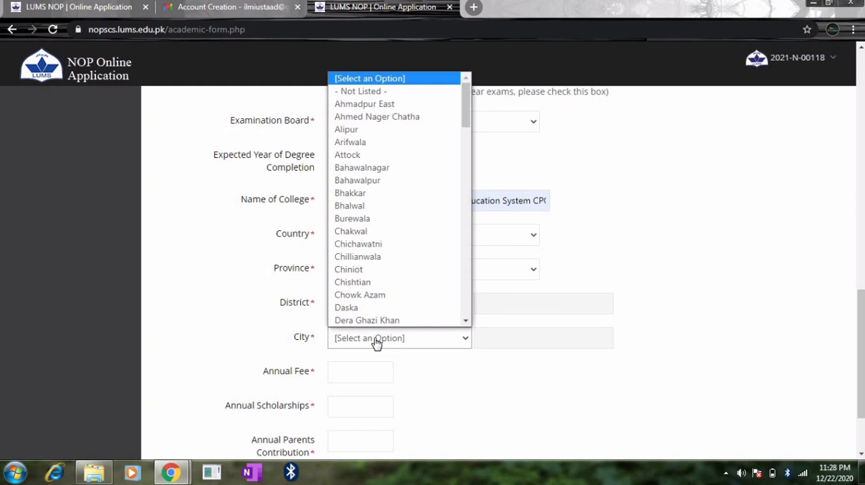
key(t)
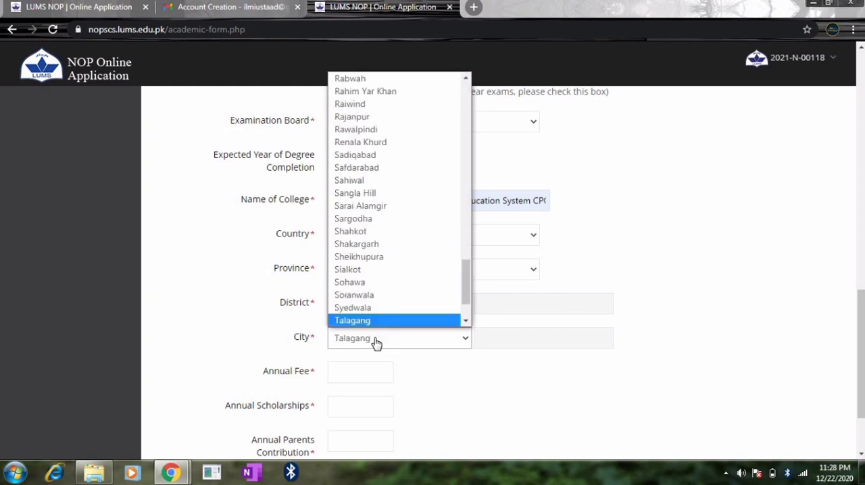
key(a)
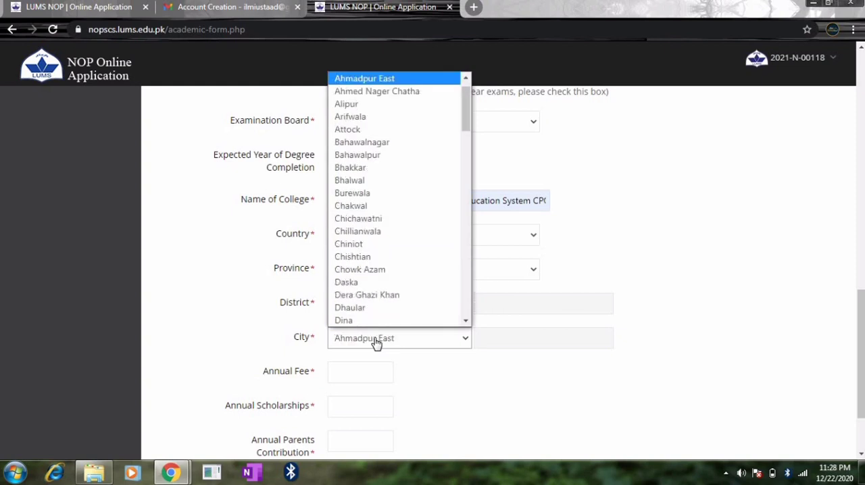
key(t)
key(o)
scroll(362, 312, down, 1)
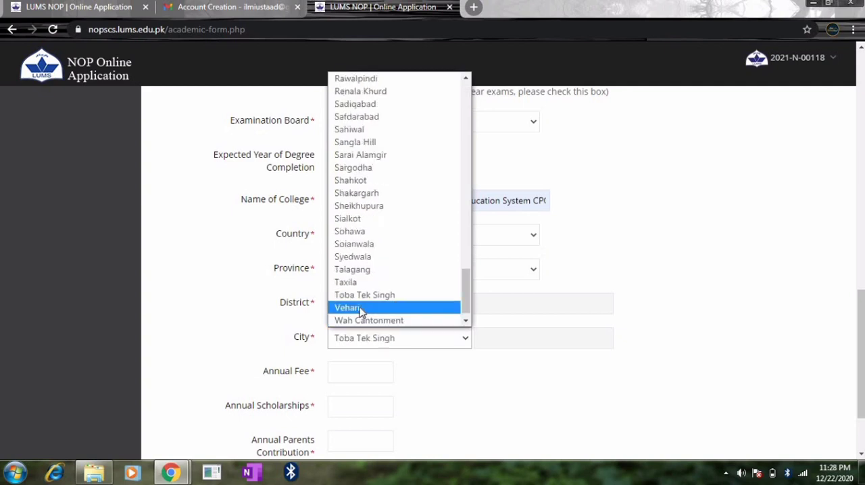
click(358, 283)
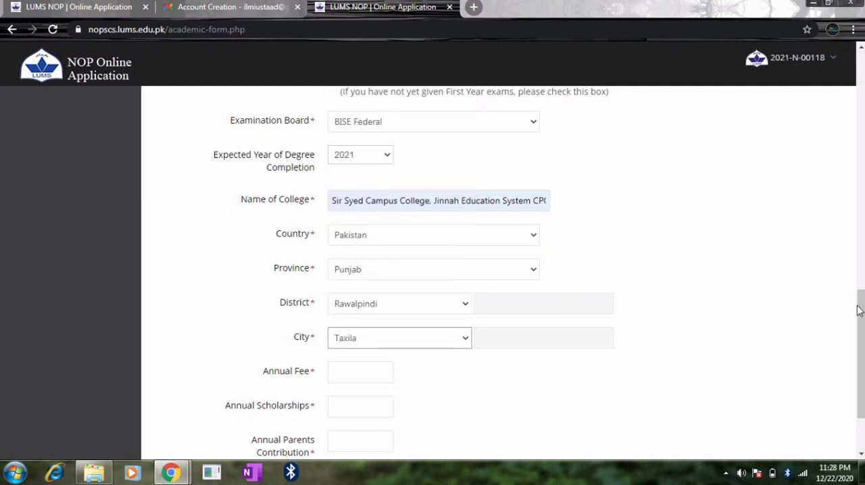
Fill in the college's annual fee as 19200 and the annual scholarships as 11400.
drag(858, 311, 858, 342)
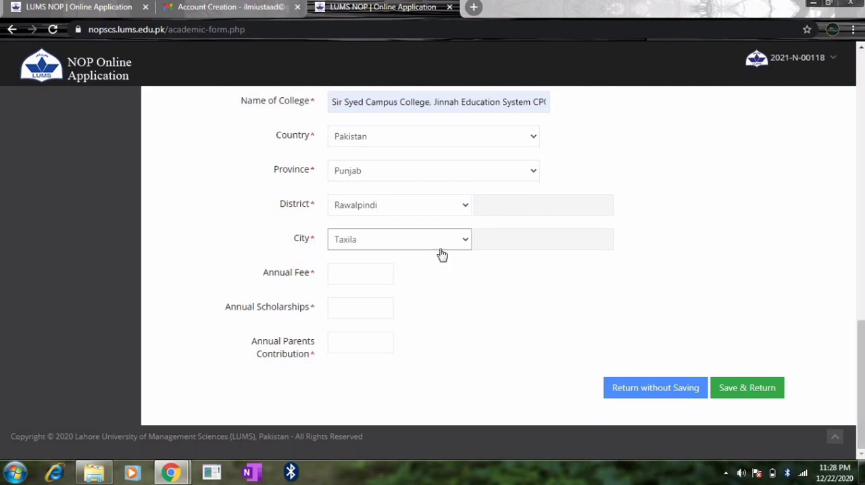
click(350, 275)
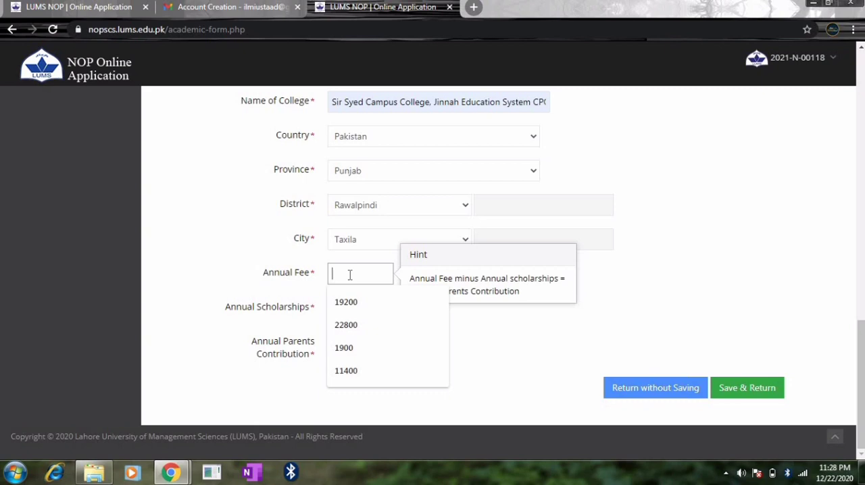
click(216, 277)
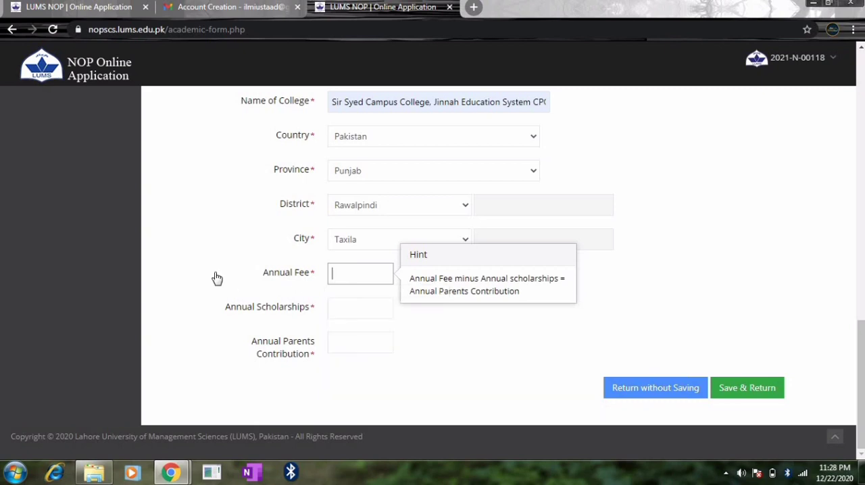
click(346, 274)
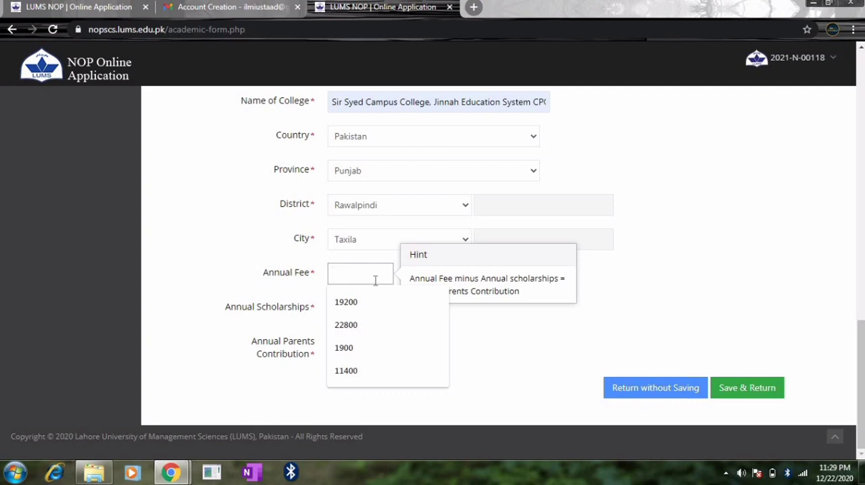
click(405, 301)
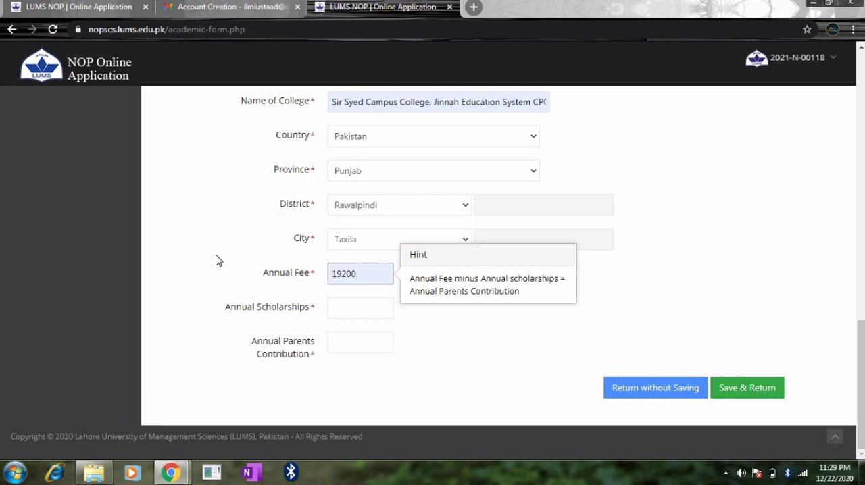
click(350, 309)
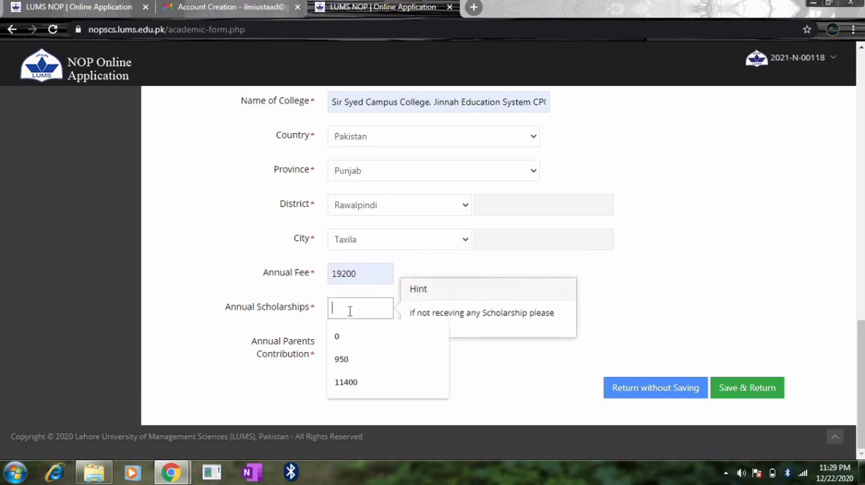
click(347, 383)
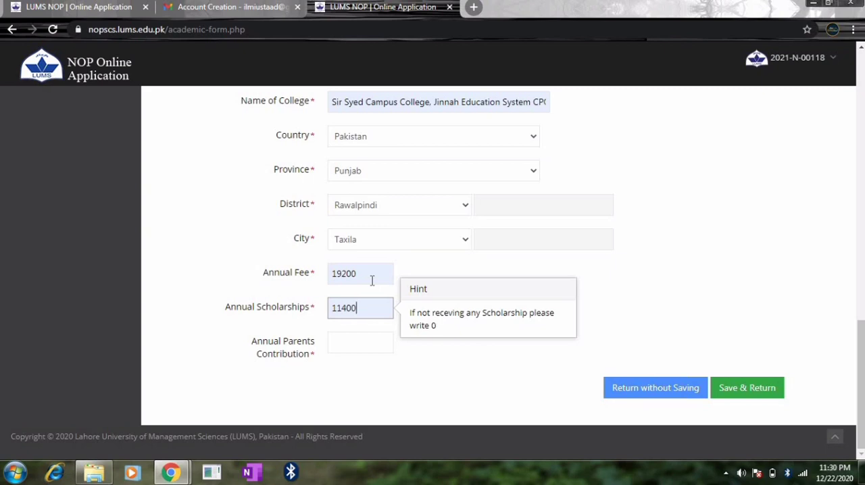
Enter 7800 as the annual parents contribution for the college.
click(355, 343)
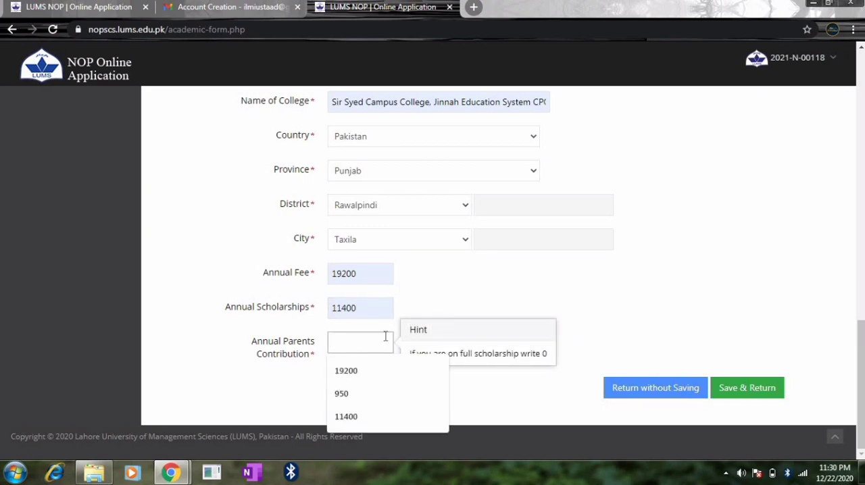
click(612, 299)
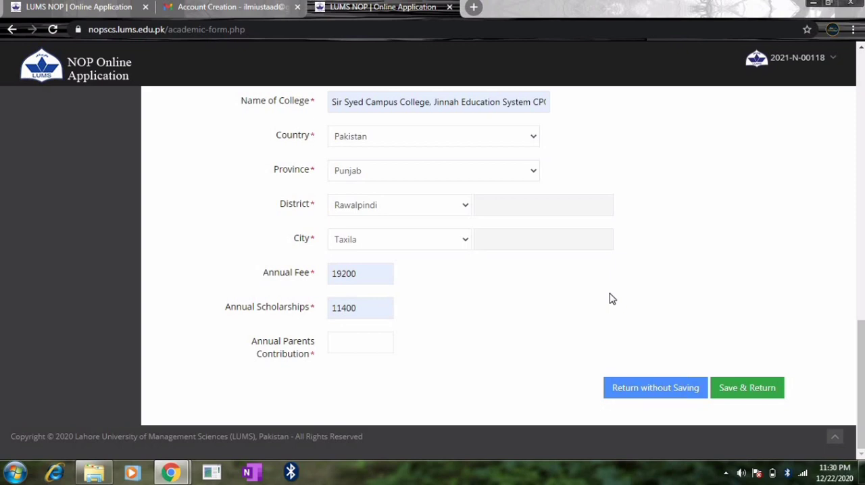
click(351, 348)
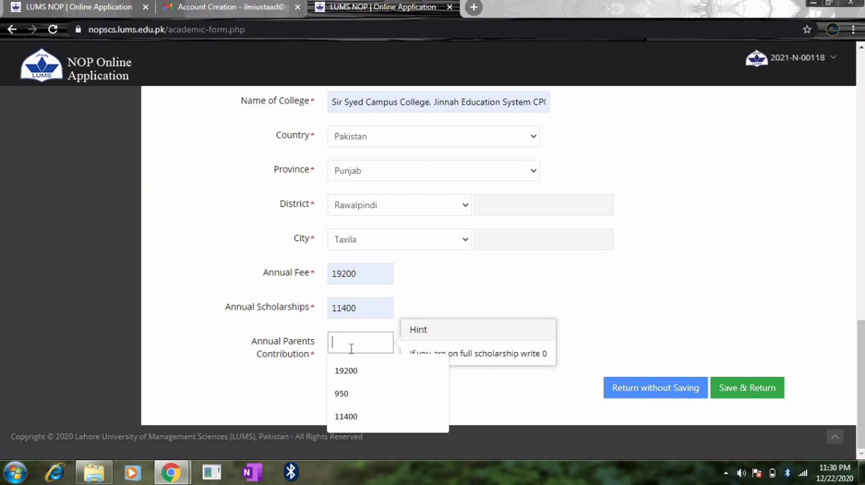
text(7)
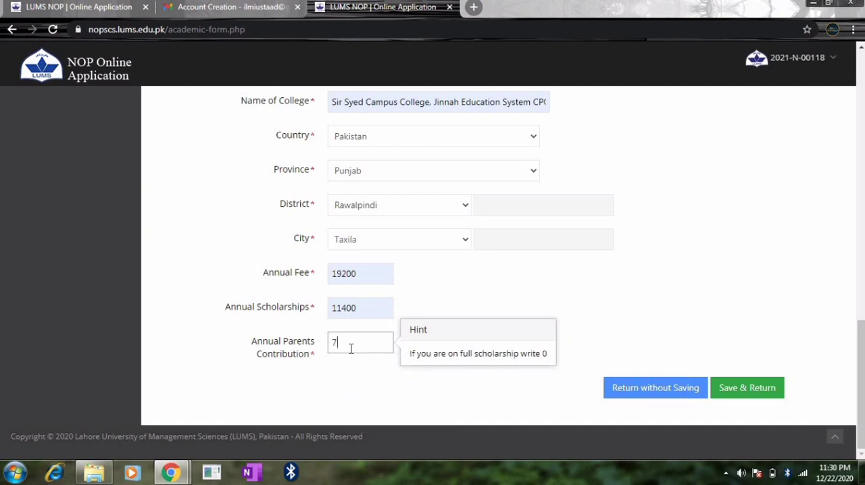
text(800)
click(377, 399)
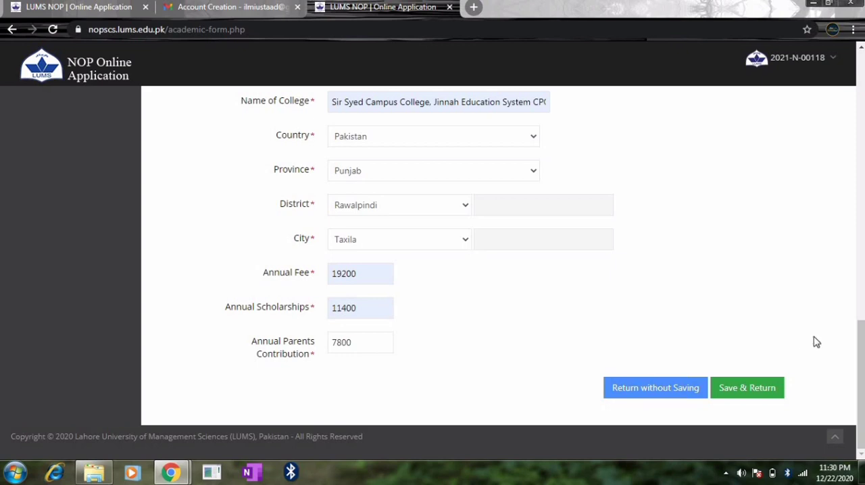
Save the completed Academic Record and open the References section of the application form.
drag(861, 346, 861, 132)
scroll(500, 270, up, 1)
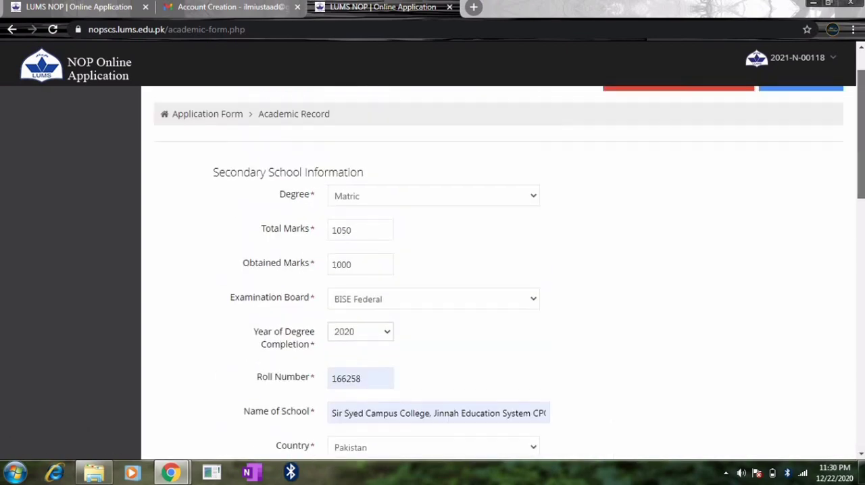
drag(862, 94, 862, 349)
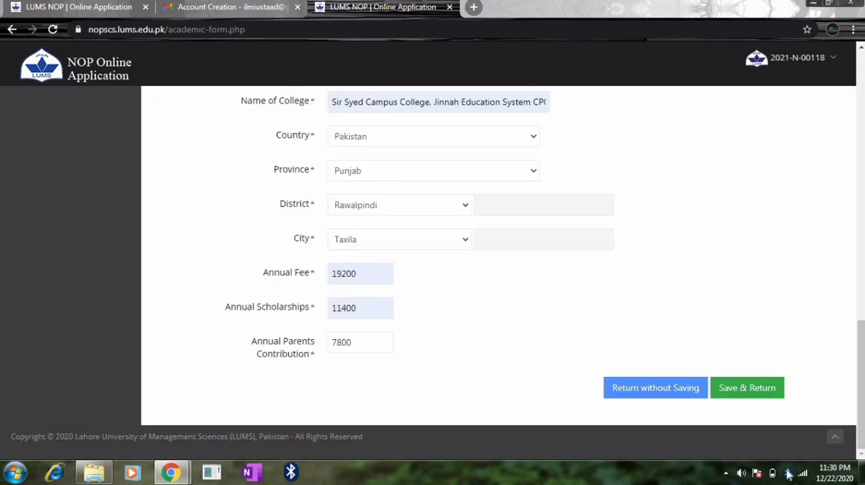
click(748, 391)
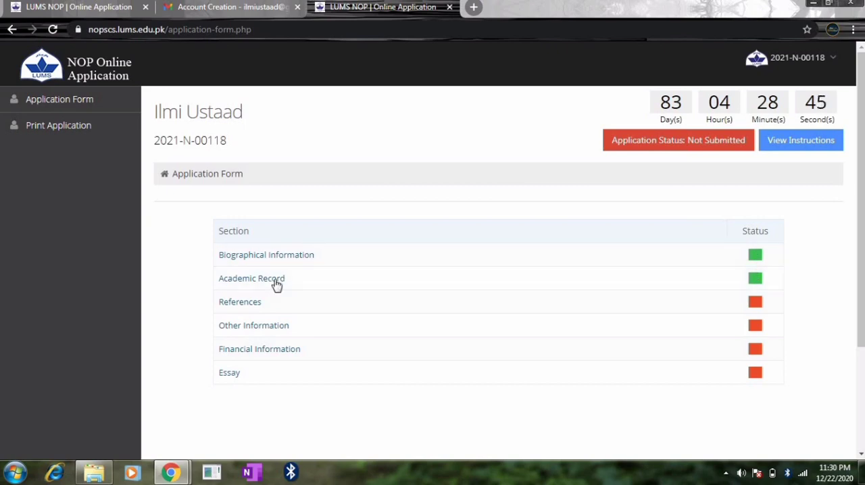
click(240, 303)
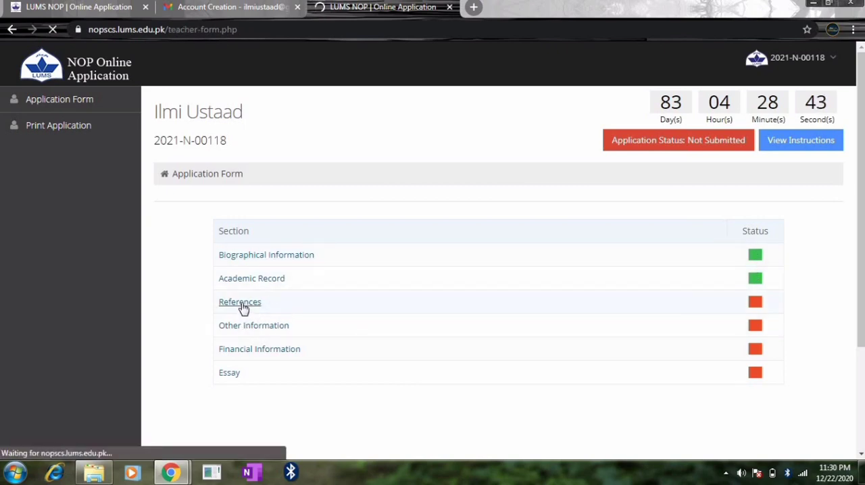